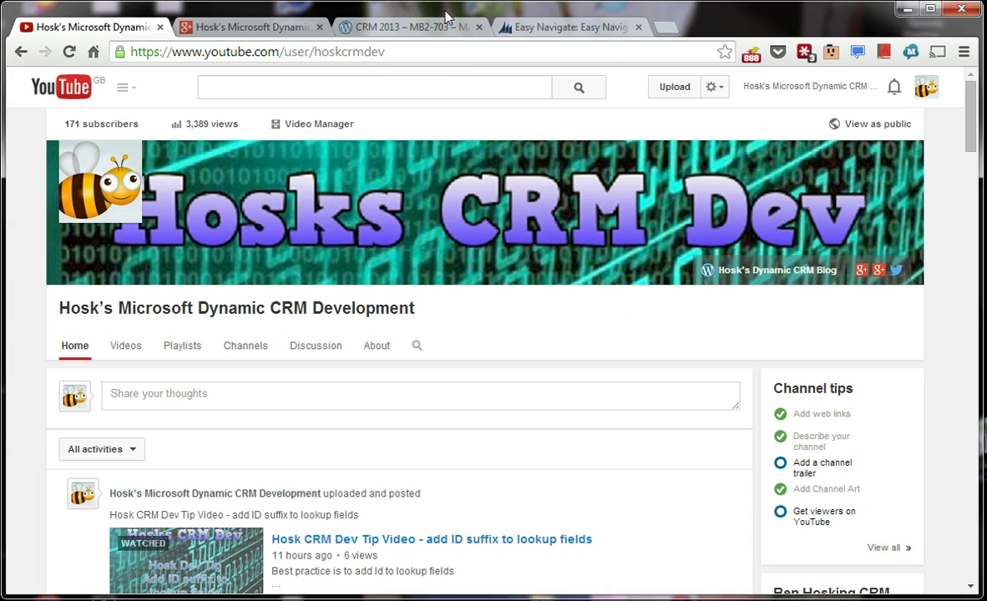
Read the MB2-703 Manage access and users/Teams blog post, covering its Authentication and Managing Users sections.
{"action": "left_click", "coordinate": [408, 26]}
{"action": "scroll", "coordinate": [511, 386], "scroll_direction": "down", "scroll_amount": 5}
{"action": "scroll", "coordinate": [510, 386], "scroll_direction": "up", "scroll_amount": 3}
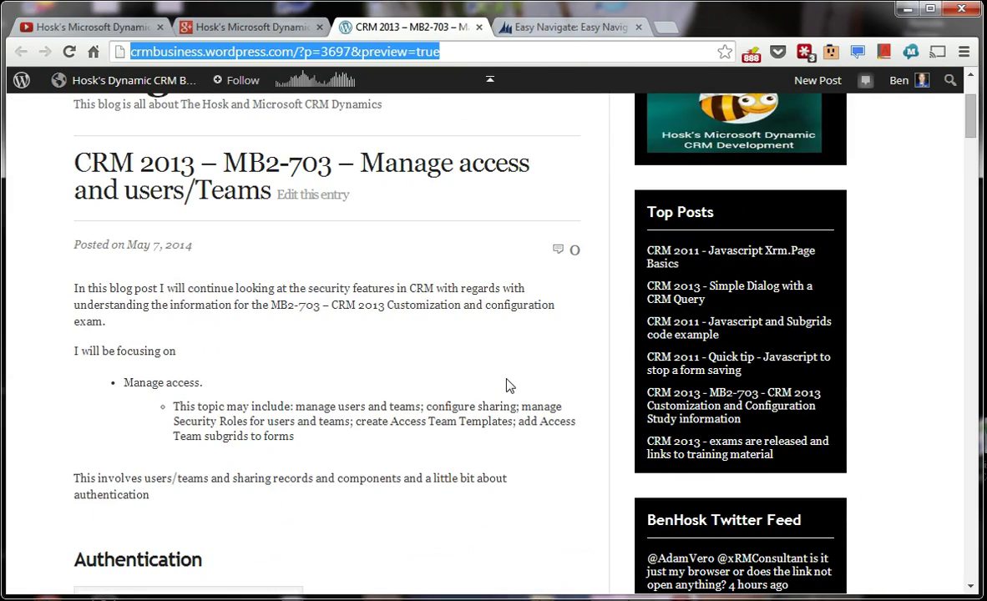
{"action": "scroll", "coordinate": [509, 385], "scroll_direction": "down", "scroll_amount": 4}
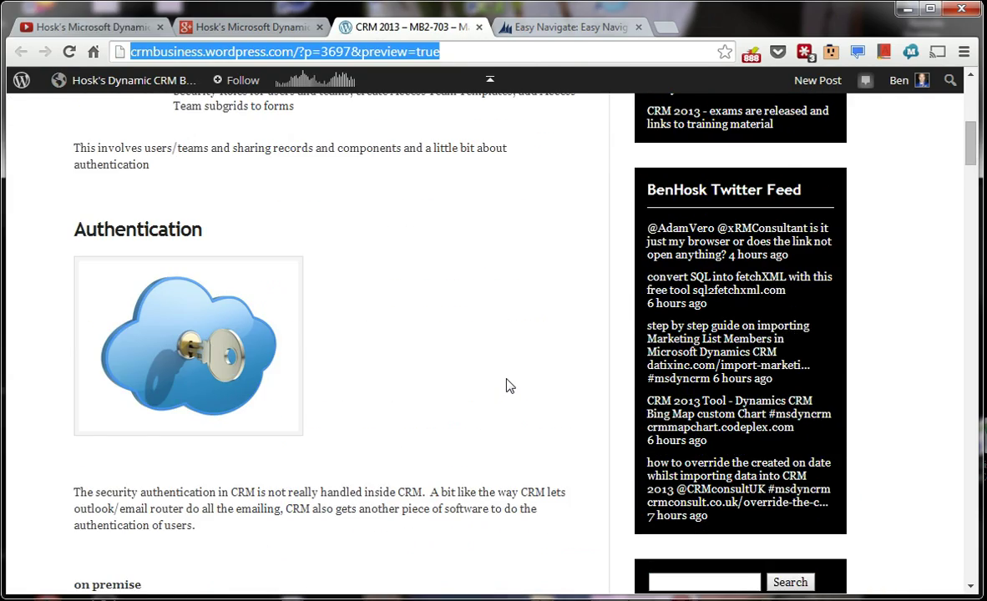
{"action": "scroll", "coordinate": [509, 386], "scroll_direction": "down", "scroll_amount": 4}
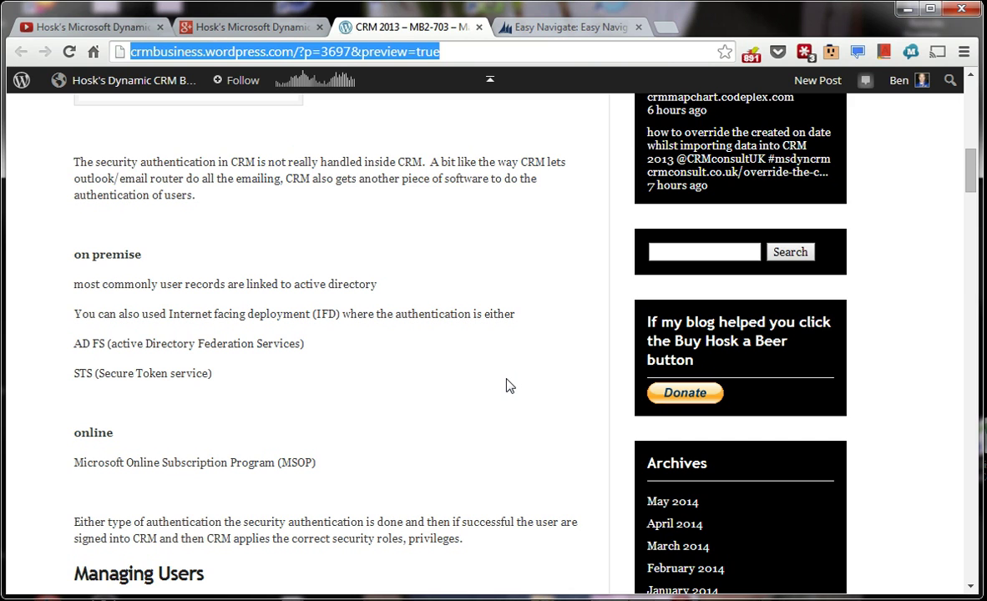
{"action": "scroll", "coordinate": [509, 385], "scroll_direction": "down", "scroll_amount": 2}
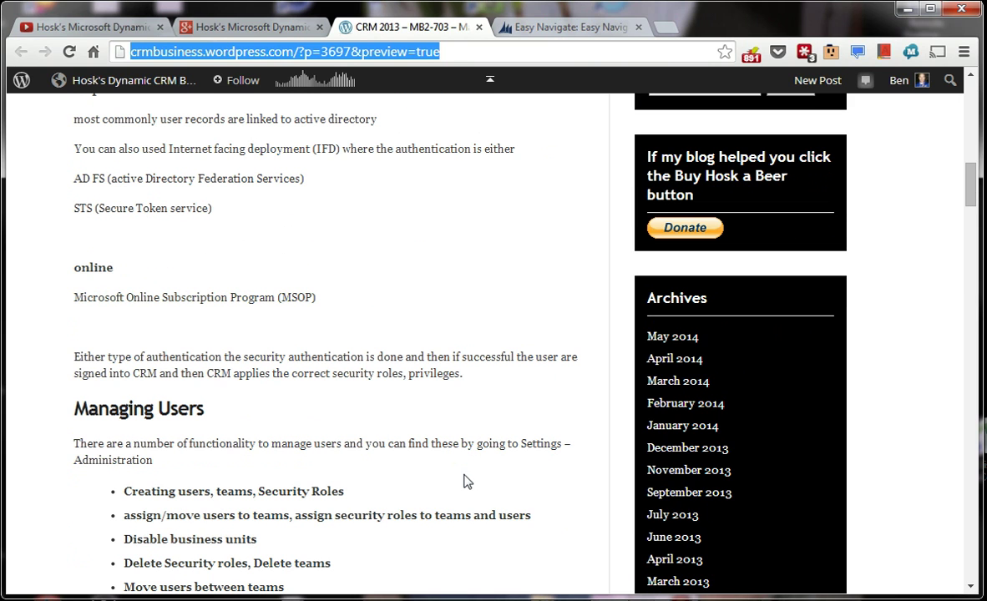
{"action": "scroll", "coordinate": [466, 482], "scroll_direction": "down", "scroll_amount": 2}
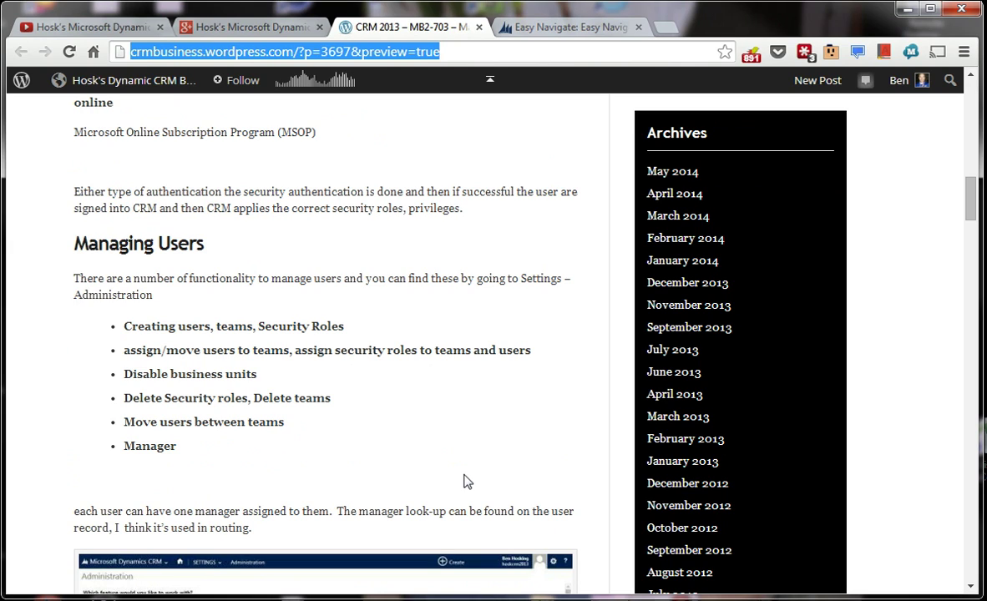
Switch to Microsoft Dynamics CRM, open the Administration area and look over its Users, Teams and Access Team Templates features.
{"action": "left_click", "coordinate": [566, 33]}
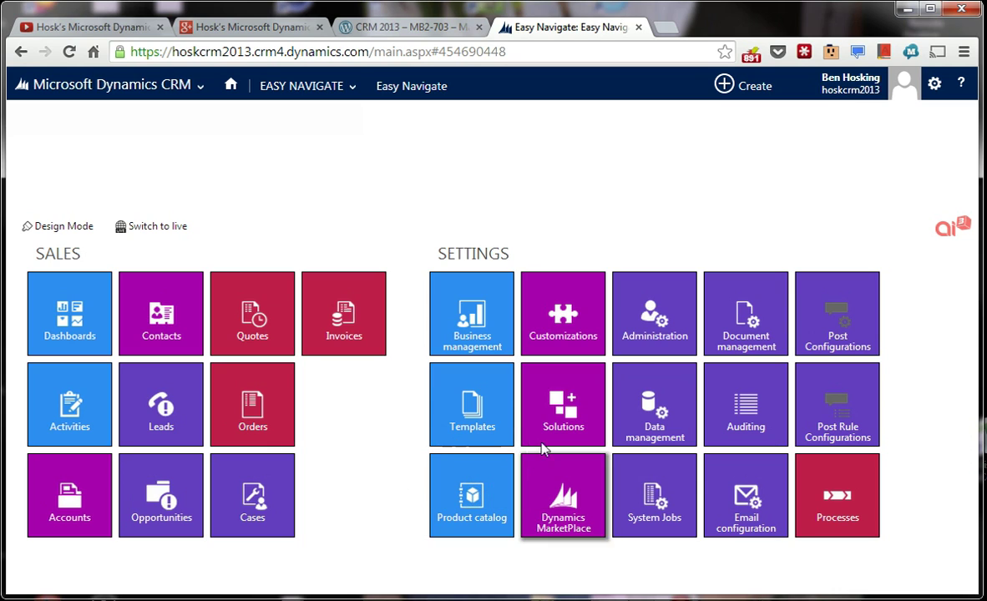
{"action": "left_click", "coordinate": [623, 338]}
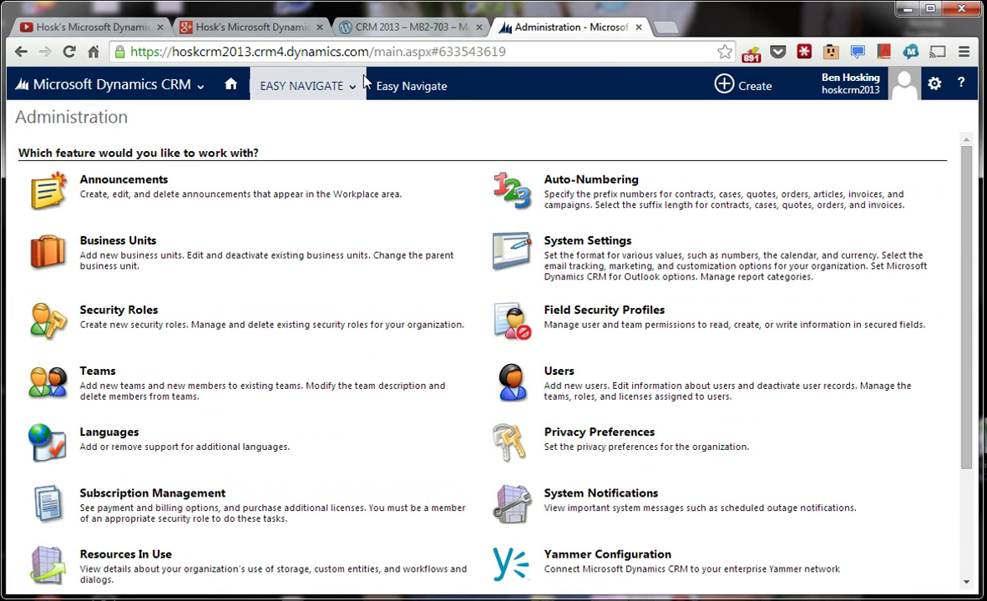
{"action": "left_click", "coordinate": [346, 86]}
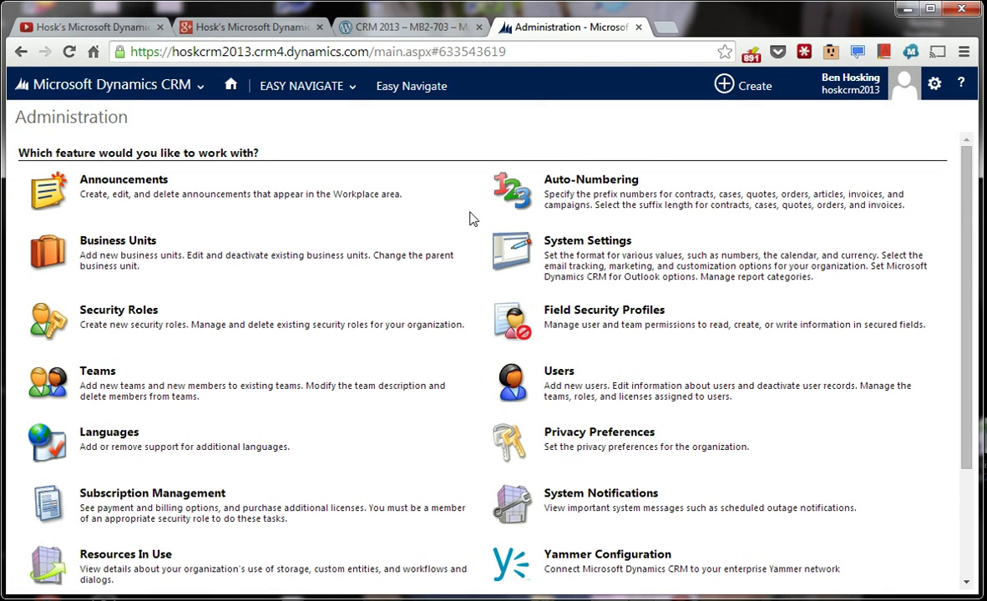
{"action": "scroll", "coordinate": [322, 384], "scroll_direction": "down", "scroll_amount": 1}
{"action": "scroll", "coordinate": [322, 383], "scroll_direction": "up", "scroll_amount": 1}
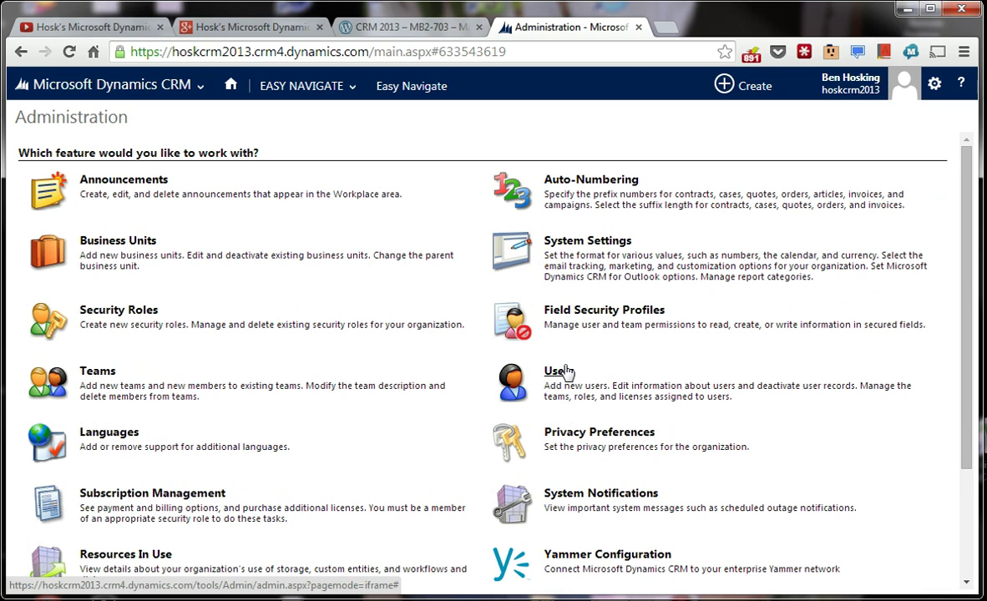
{"action": "scroll", "coordinate": [565, 371], "scroll_direction": "down", "scroll_amount": 1}
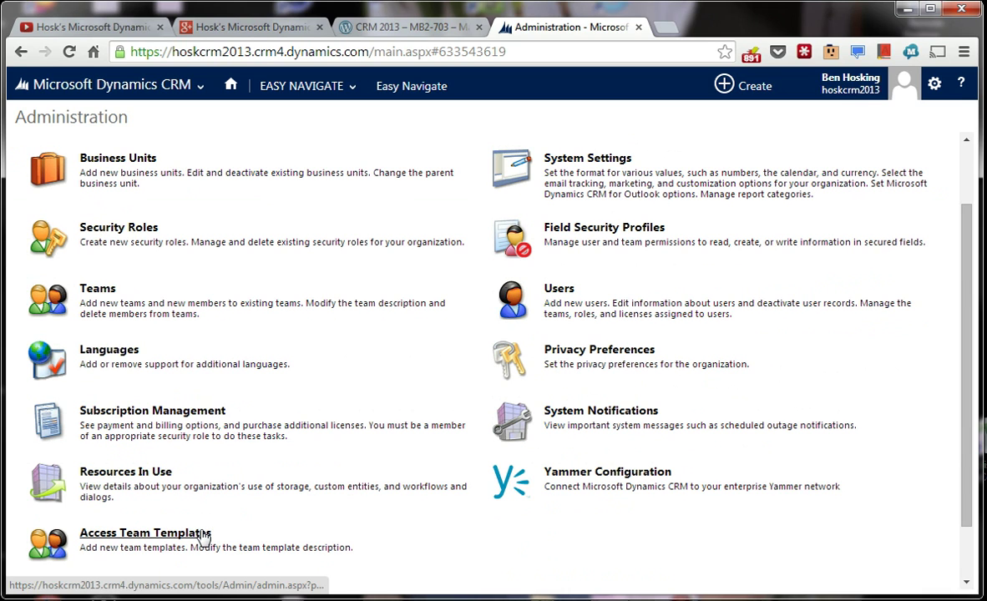
{"action": "scroll", "coordinate": [459, 476], "scroll_direction": "up", "scroll_amount": 1}
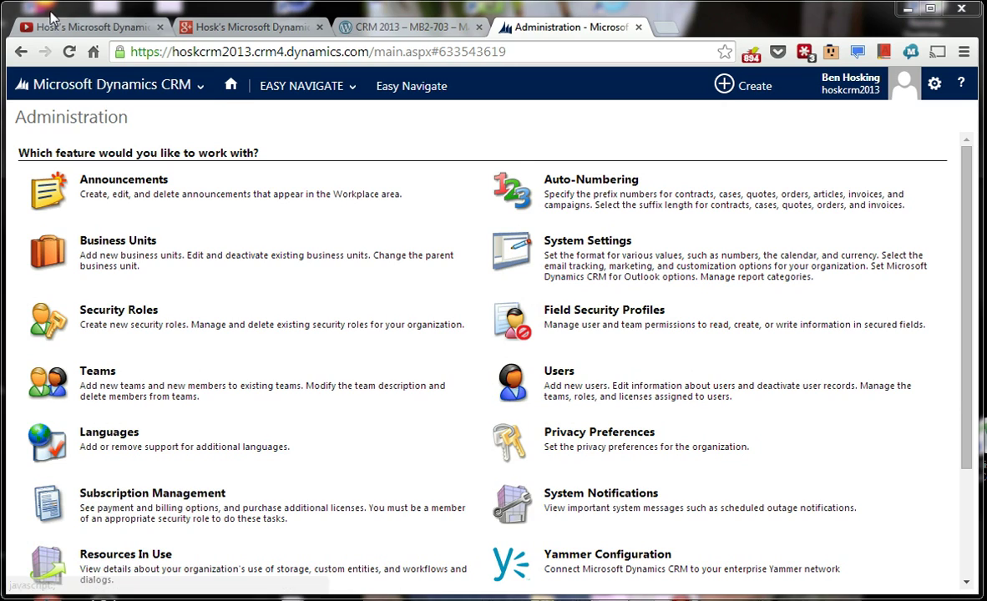
Switch to the YouTube channel and find the CRM 2013 MB2 703 Business Units and Security Roles video in its activity feed.
{"action": "left_click", "coordinate": [79, 27]}
{"action": "scroll", "coordinate": [351, 354], "scroll_direction": "down", "scroll_amount": 3}
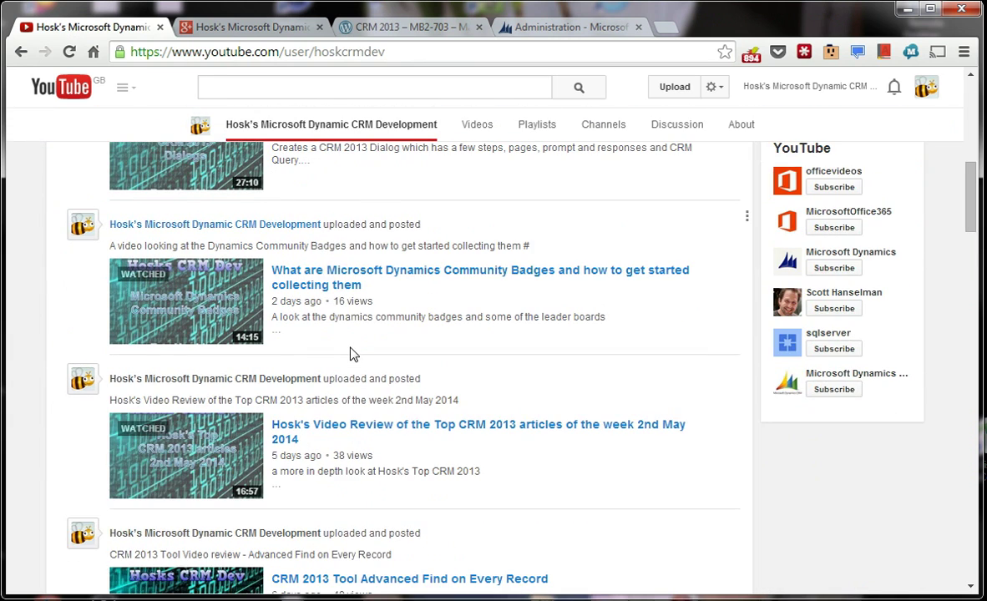
{"action": "scroll", "coordinate": [350, 354], "scroll_direction": "down", "scroll_amount": 2}
{"action": "scroll", "coordinate": [351, 351], "scroll_direction": "down", "scroll_amount": 6}
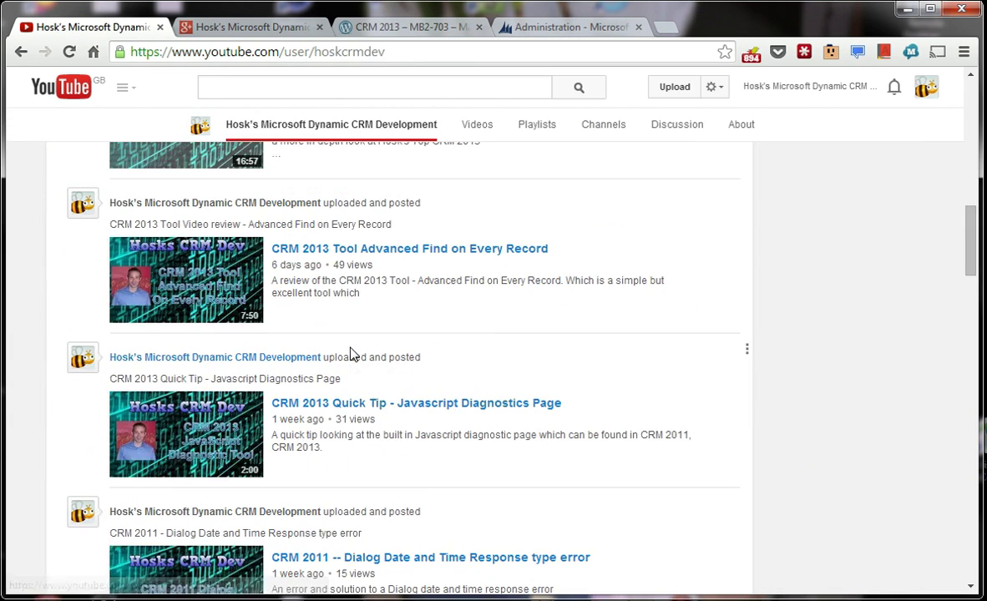
{"action": "scroll", "coordinate": [352, 349], "scroll_direction": "down", "scroll_amount": 2}
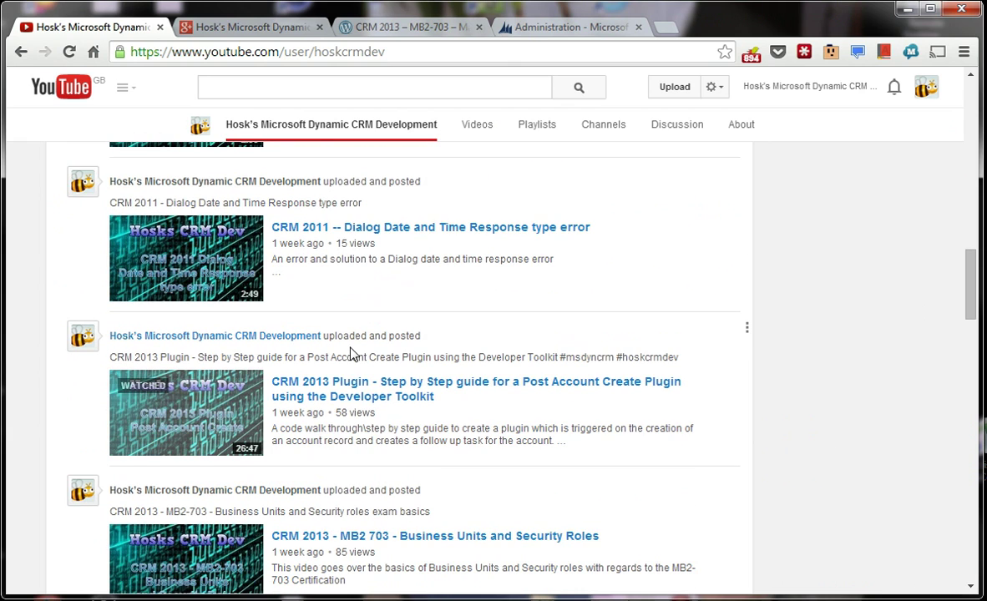
{"action": "scroll", "coordinate": [367, 418], "scroll_direction": "down", "scroll_amount": 1}
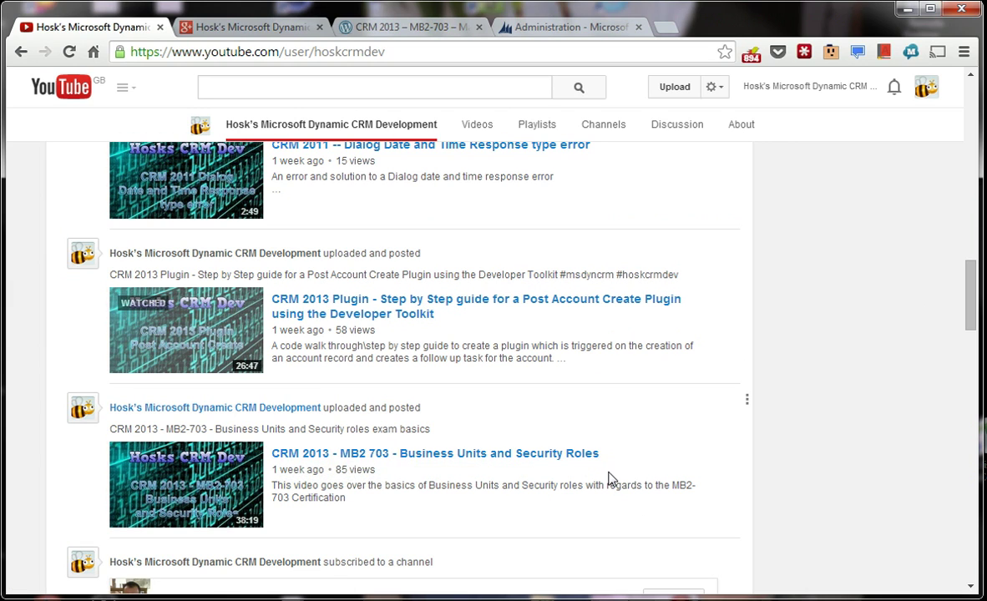
{"action": "scroll", "coordinate": [609, 479], "scroll_direction": "up", "scroll_amount": 1}
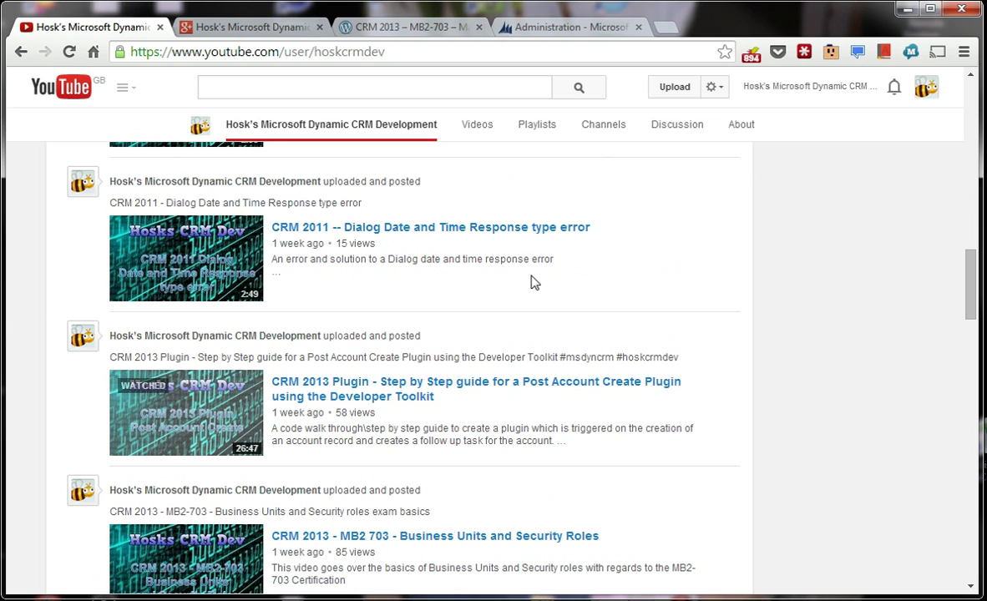
Return to the CRM Administration area and open the user record listed under Enabled Users.
{"action": "left_click", "coordinate": [585, 27]}
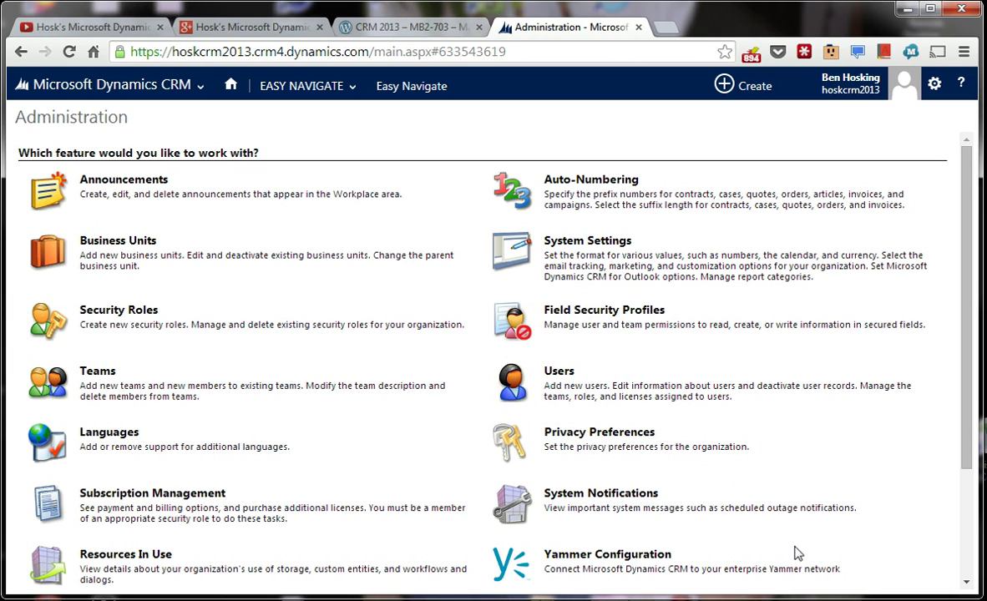
{"action": "left_click", "coordinate": [568, 377]}
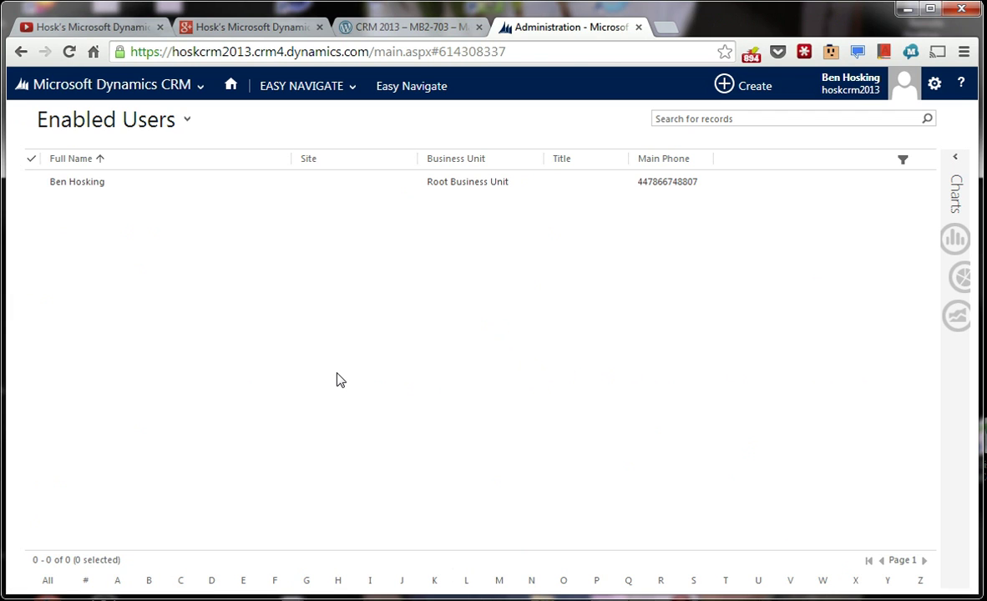
{"action": "left_click", "coordinate": [90, 177]}
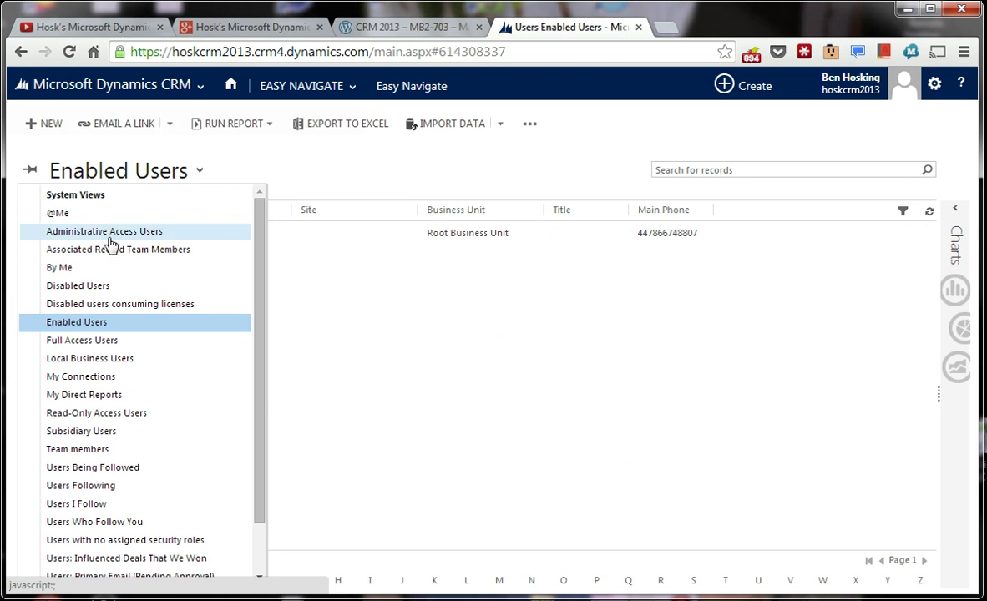
{"action": "left_click", "coordinate": [416, 264]}
{"action": "left_click", "coordinate": [69, 231]}
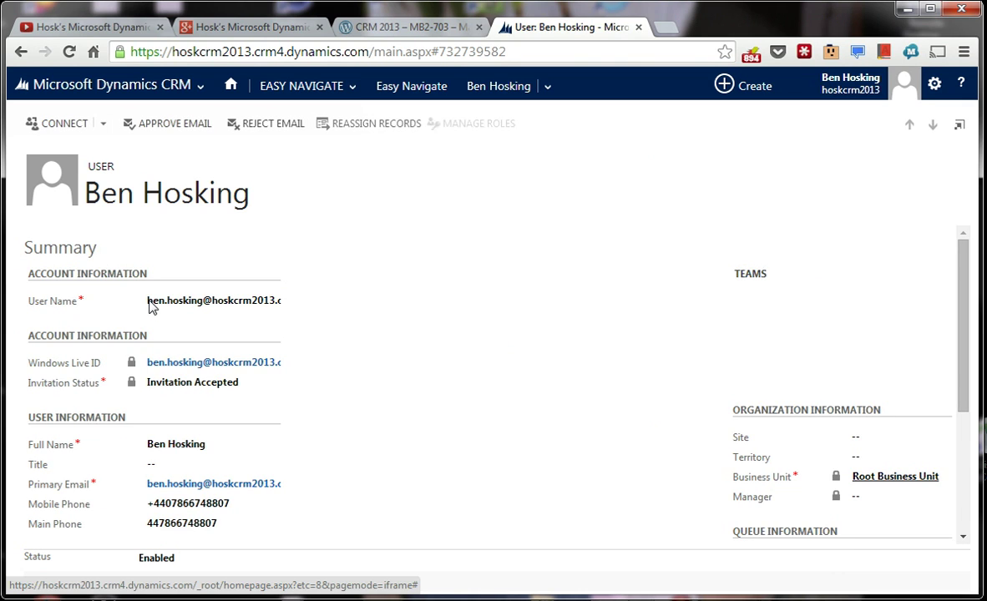
Examine the user record's account, user, team and organization information, including the Business Unit and Manager fields.
{"action": "scroll", "coordinate": [203, 381], "scroll_direction": "down", "scroll_amount": 1}
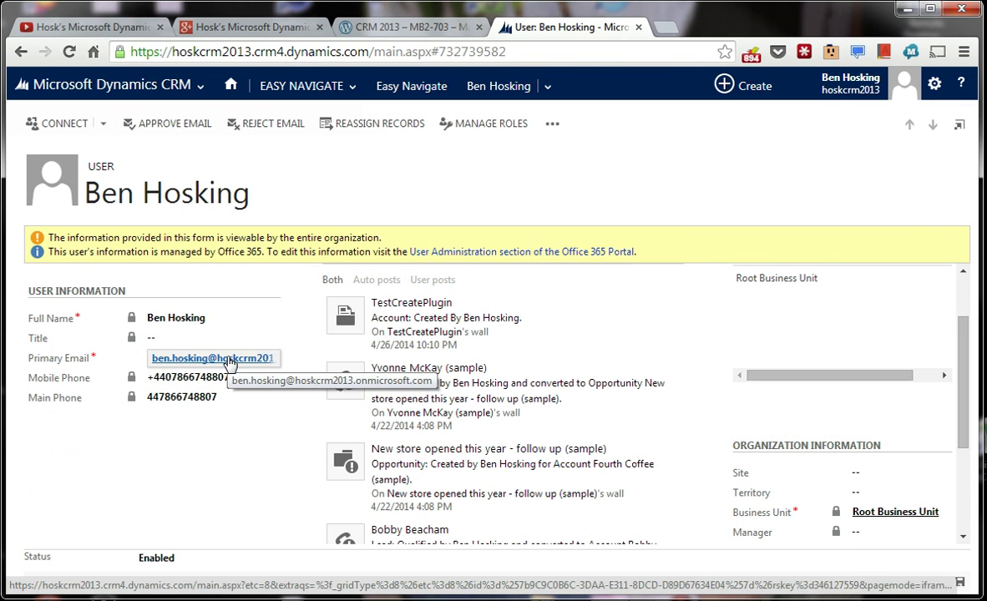
{"action": "scroll", "coordinate": [242, 426], "scroll_direction": "down", "scroll_amount": 2}
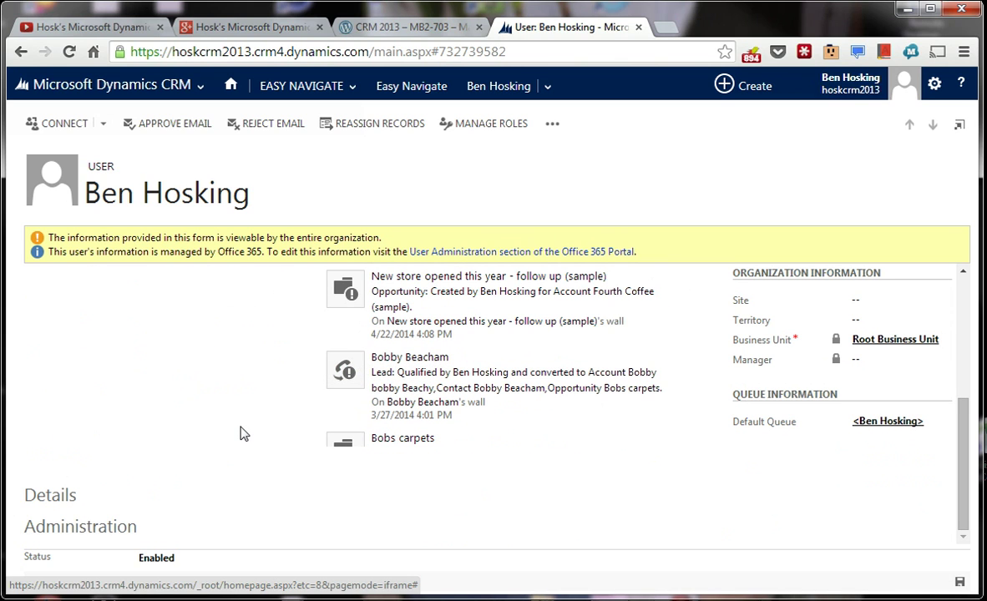
{"action": "scroll", "coordinate": [240, 428], "scroll_direction": "up", "scroll_amount": 3}
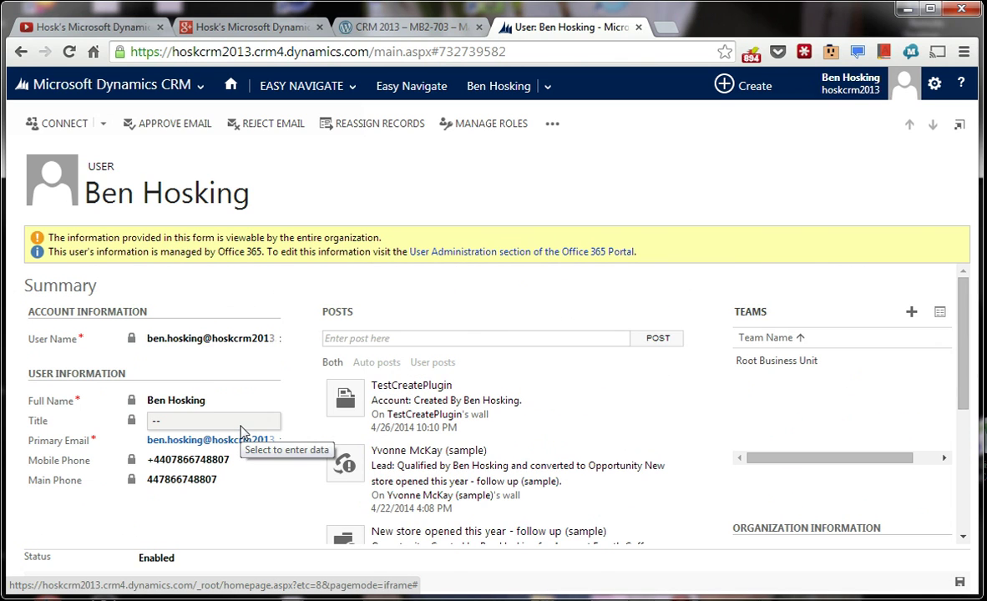
{"action": "scroll", "coordinate": [351, 497], "scroll_direction": "down", "scroll_amount": 2}
{"action": "scroll", "coordinate": [351, 497], "scroll_direction": "down", "scroll_amount": 3}
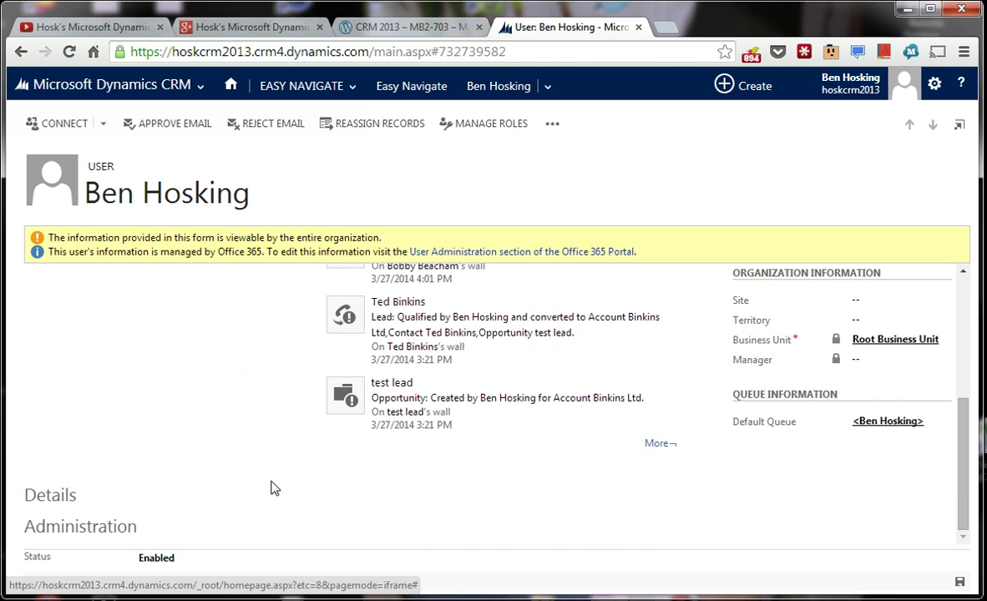
{"action": "scroll", "coordinate": [317, 488], "scroll_direction": "up", "scroll_amount": 3}
{"action": "scroll", "coordinate": [338, 487], "scroll_direction": "down", "scroll_amount": 4}
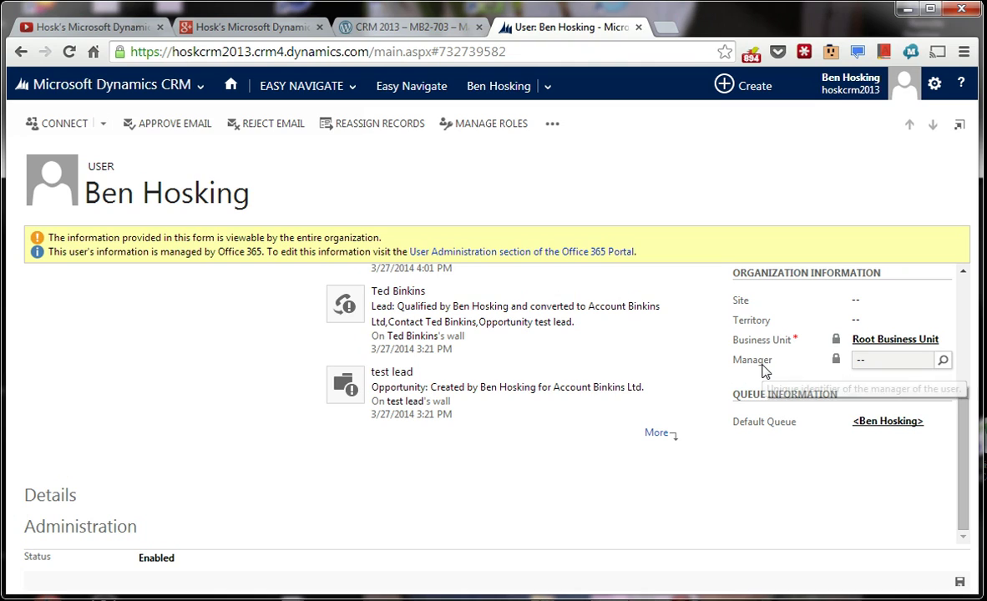
Open the Office 365 user administration link from the notice, then go back to the user record and examine its Teams and Manager information.
{"action": "left_click", "coordinate": [521, 254]}
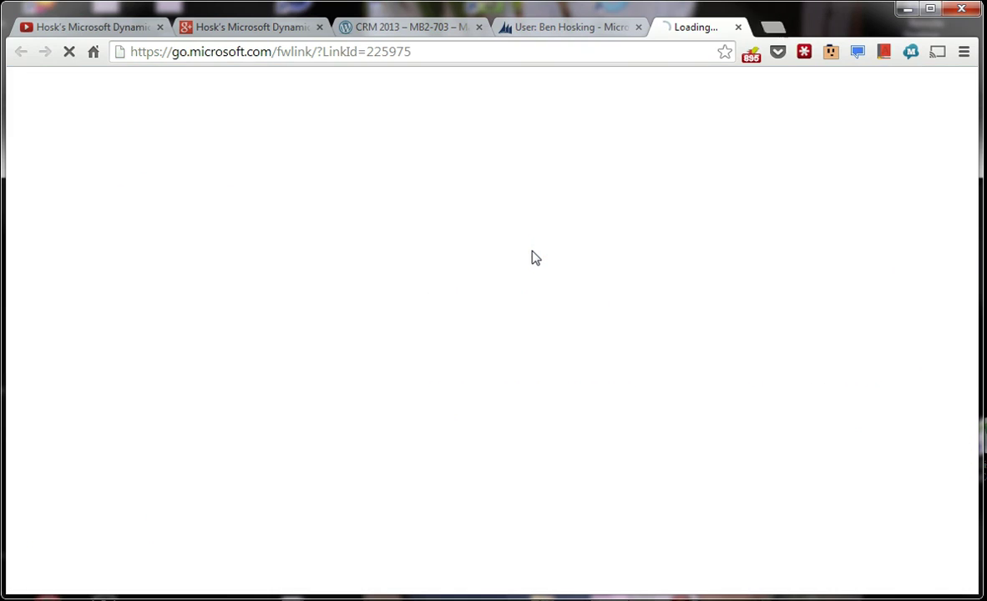
{"action": "left_click", "coordinate": [593, 26]}
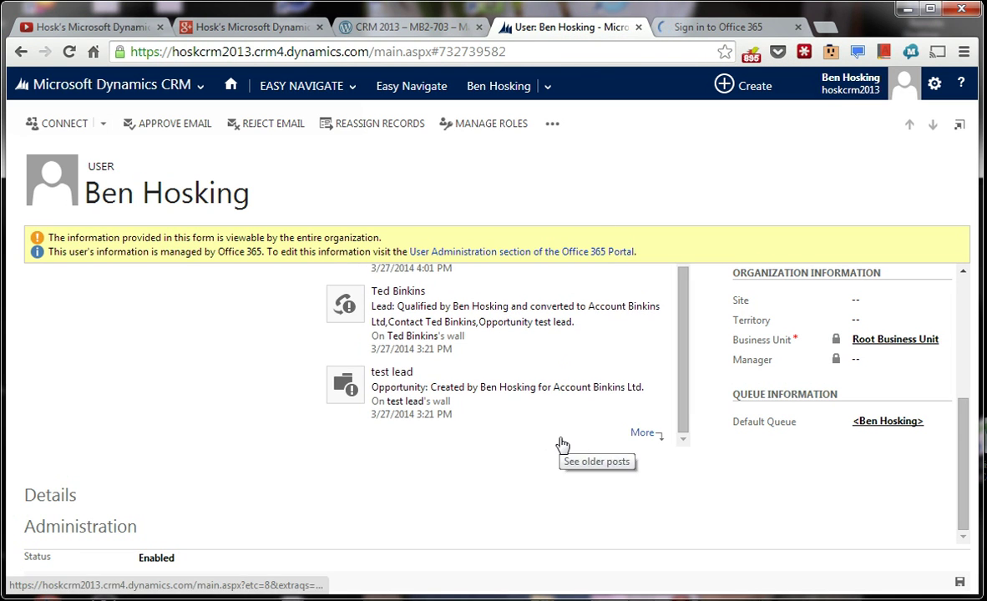
{"action": "scroll", "coordinate": [807, 418], "scroll_direction": "up", "scroll_amount": 1}
{"action": "scroll", "coordinate": [806, 457], "scroll_direction": "up", "scroll_amount": 2}
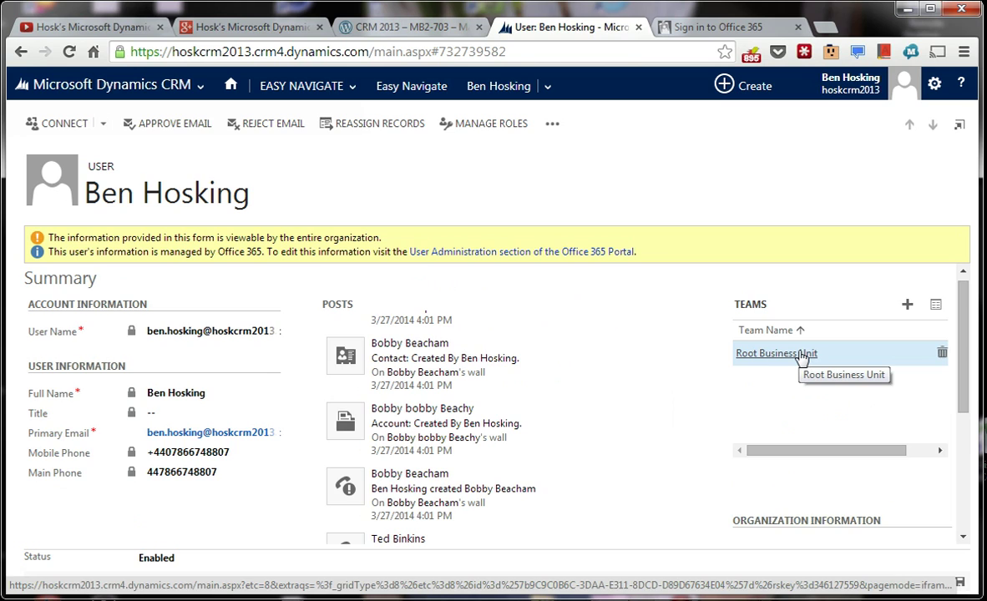
{"action": "scroll", "coordinate": [802, 357], "scroll_direction": "down", "scroll_amount": 3}
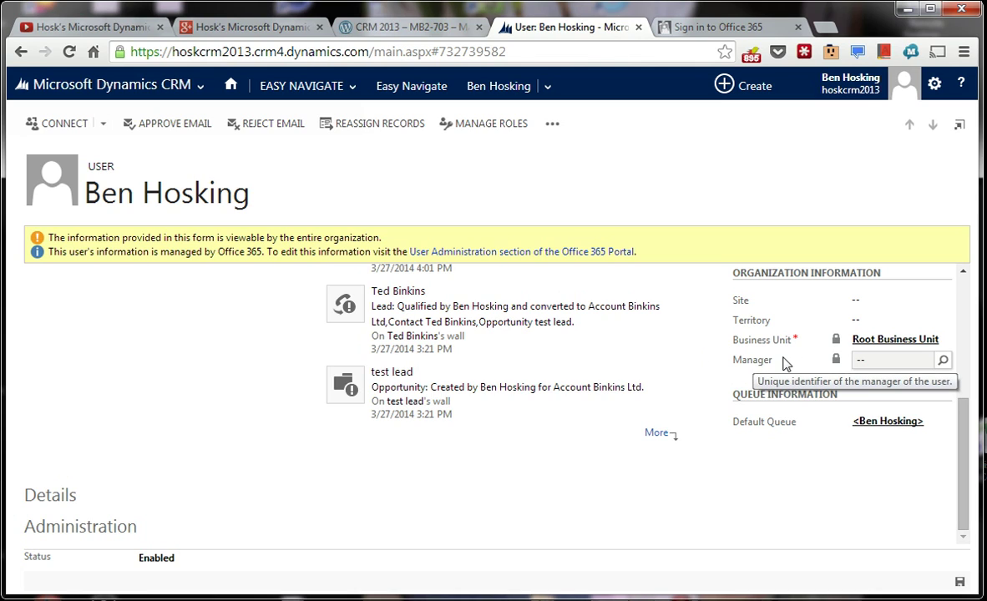
Switch to the Office 365 sign-in page and sign in with the prefilled account password.
{"action": "left_click", "coordinate": [715, 32]}
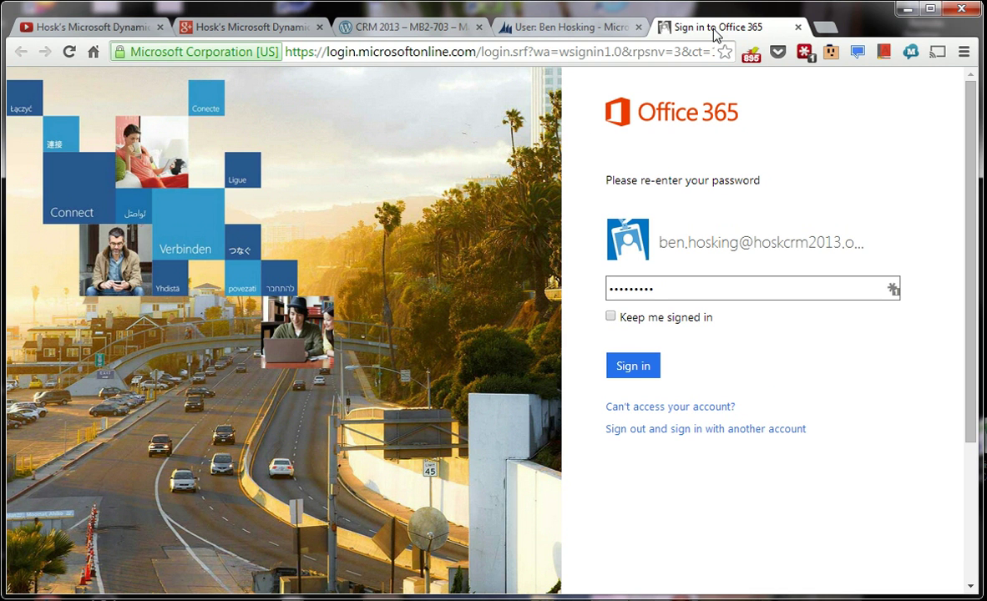
{"action": "left_click", "coordinate": [634, 374]}
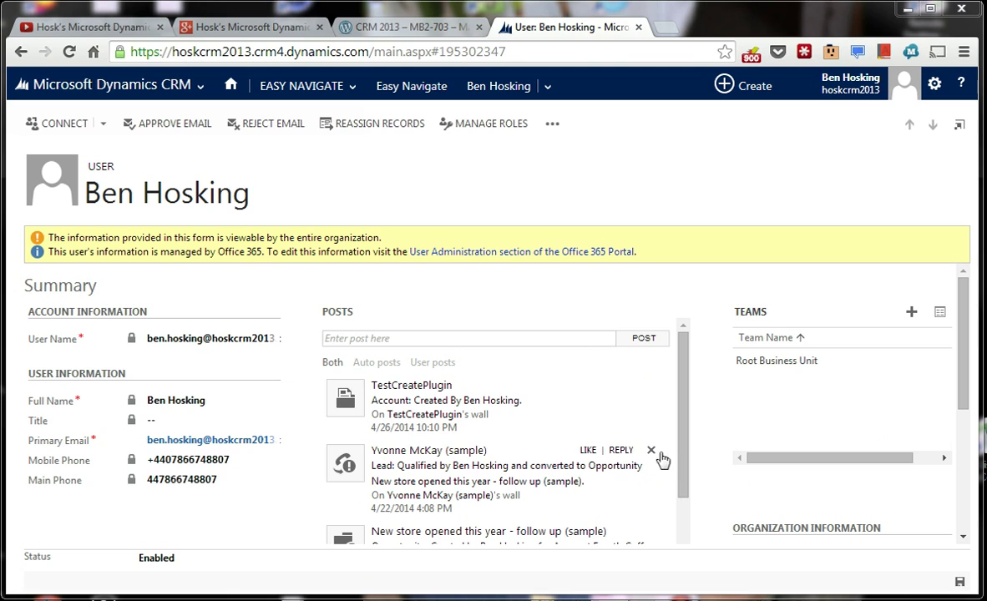
Try to add the user to the Accounts team from the user record's Teams list, and reopen the team lookup.
{"action": "scroll", "coordinate": [560, 334], "scroll_direction": "down", "scroll_amount": 10}
{"action": "scroll", "coordinate": [209, 364], "scroll_direction": "up", "scroll_amount": 5}
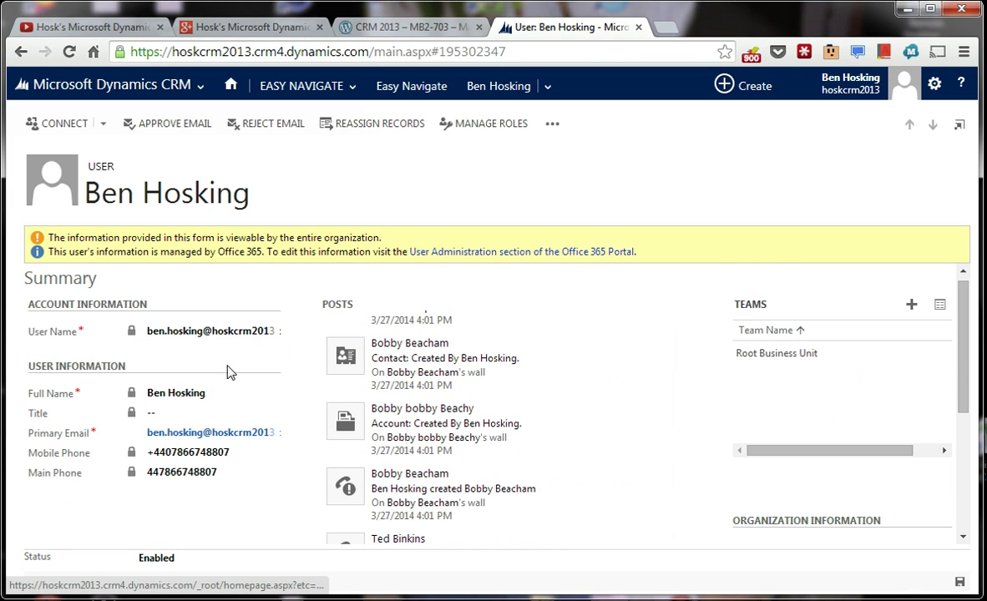
{"action": "left_click", "coordinate": [869, 353]}
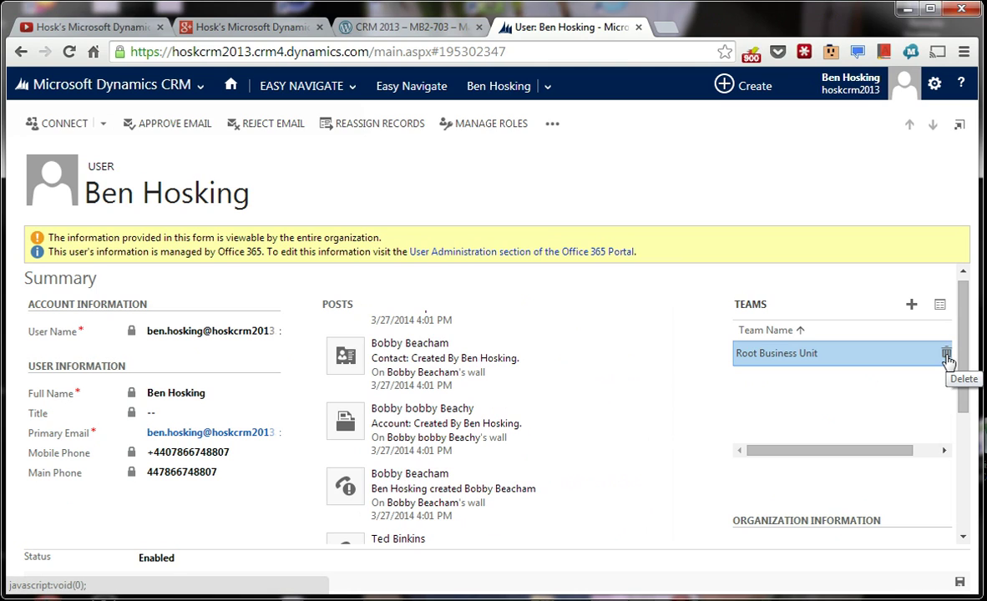
{"action": "scroll", "coordinate": [735, 312], "scroll_direction": "up", "scroll_amount": 1}
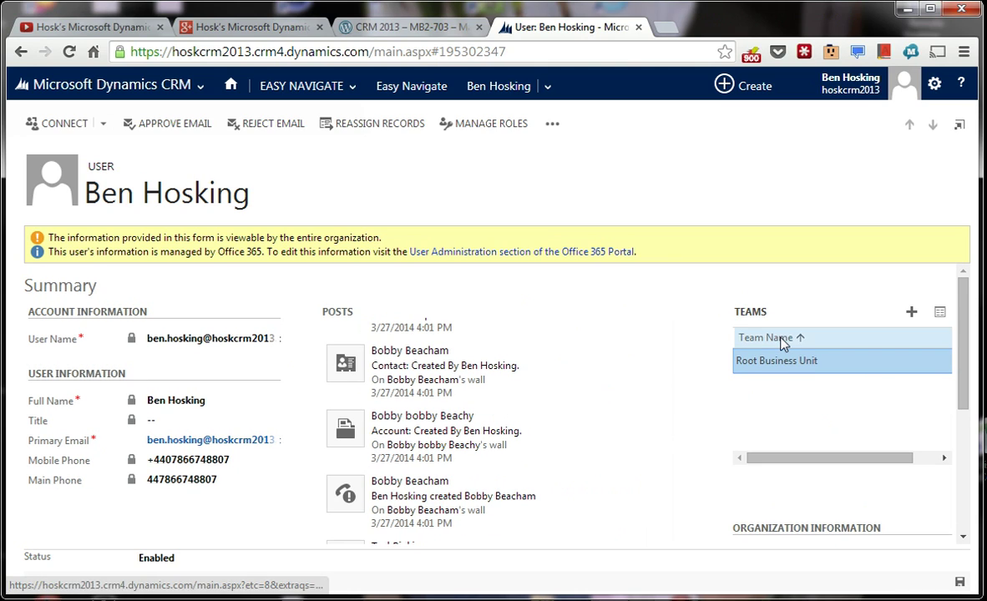
{"action": "left_click", "coordinate": [912, 312]}
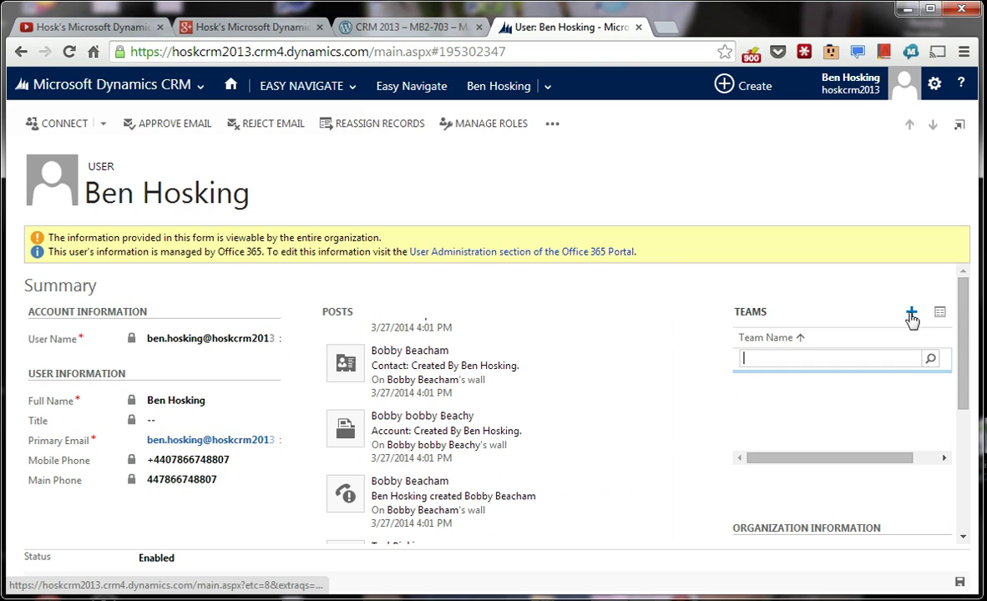
{"action": "left_click", "coordinate": [930, 361]}
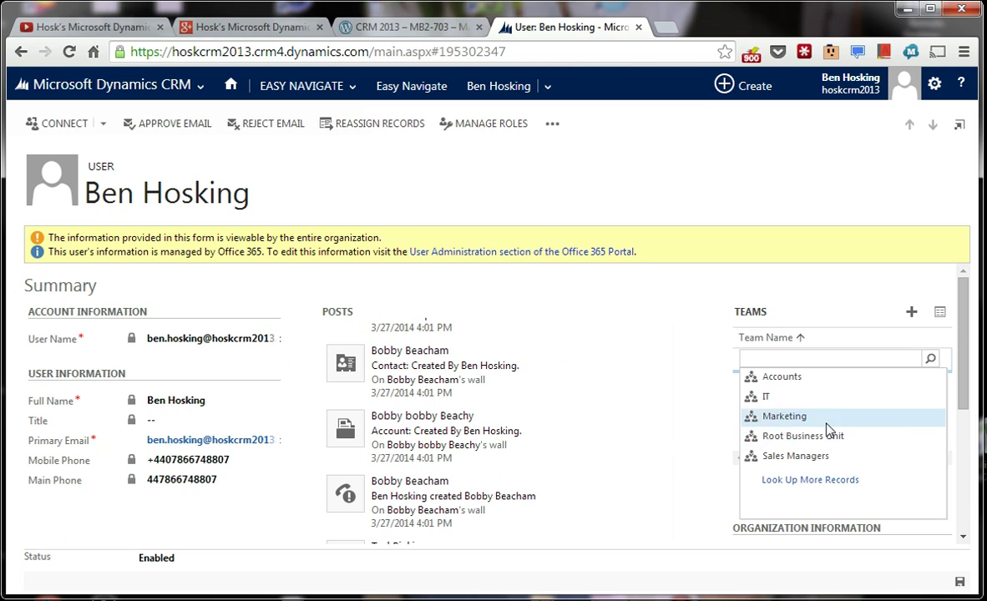
{"action": "left_click", "coordinate": [821, 386]}
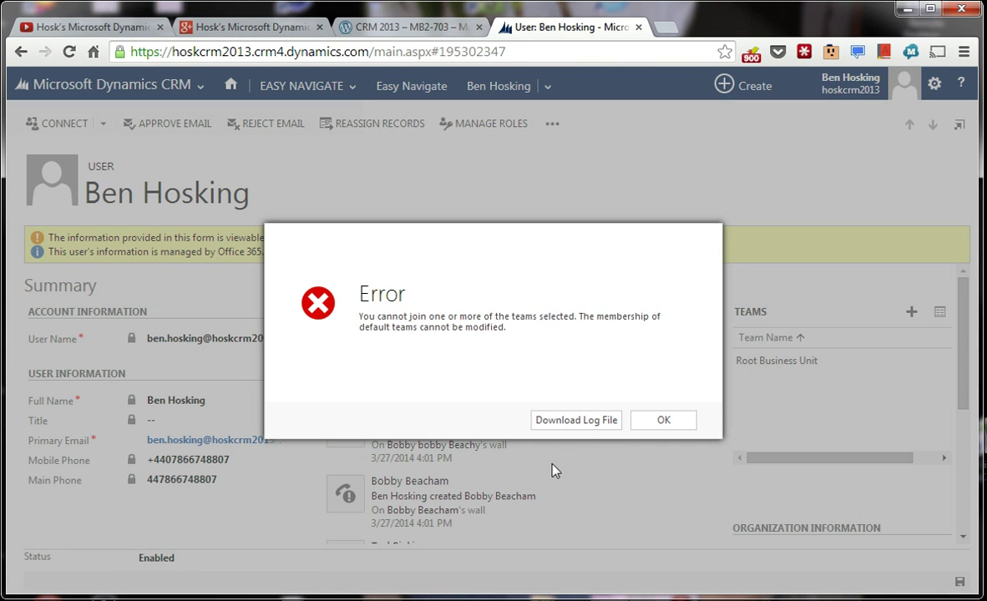
{"action": "left_click", "coordinate": [654, 424]}
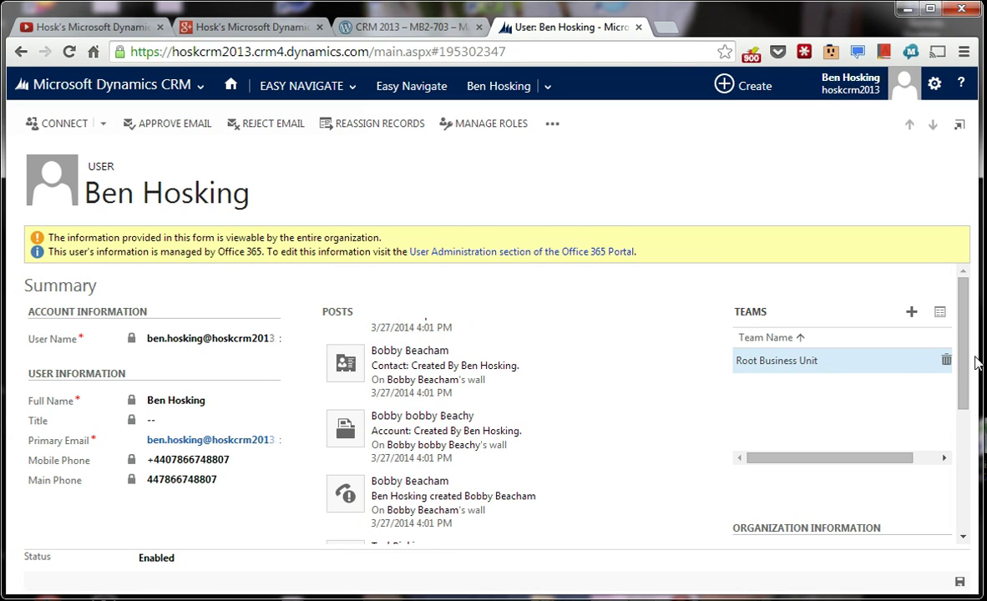
{"action": "left_click", "coordinate": [910, 313]}
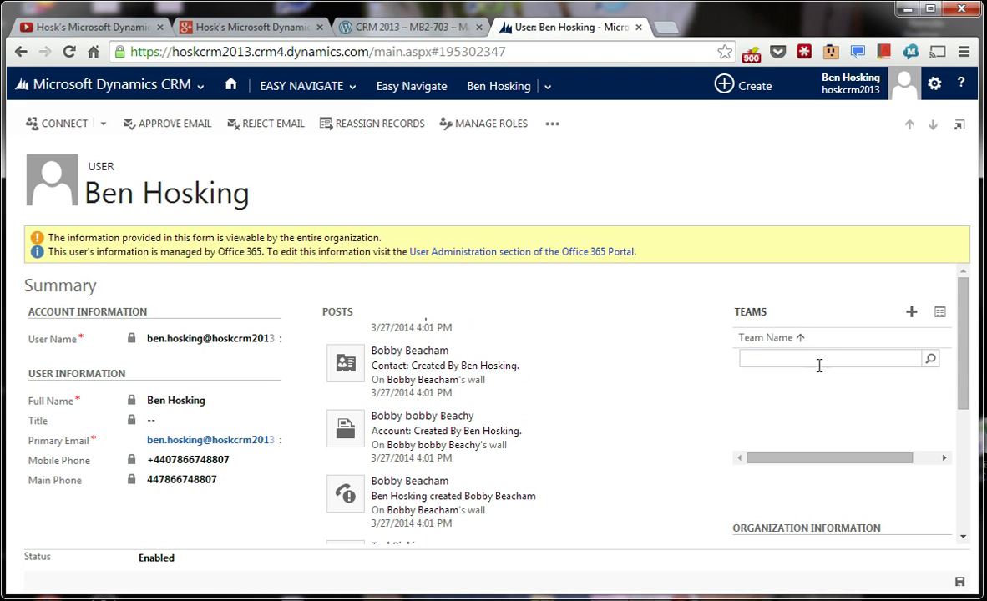
{"action": "left_click", "coordinate": [930, 359]}
Assign the Customer Service Representative, Delegate and EasyNavigate Role security roles to the user in addition to System Administrator.
{"action": "left_click", "coordinate": [491, 132]}
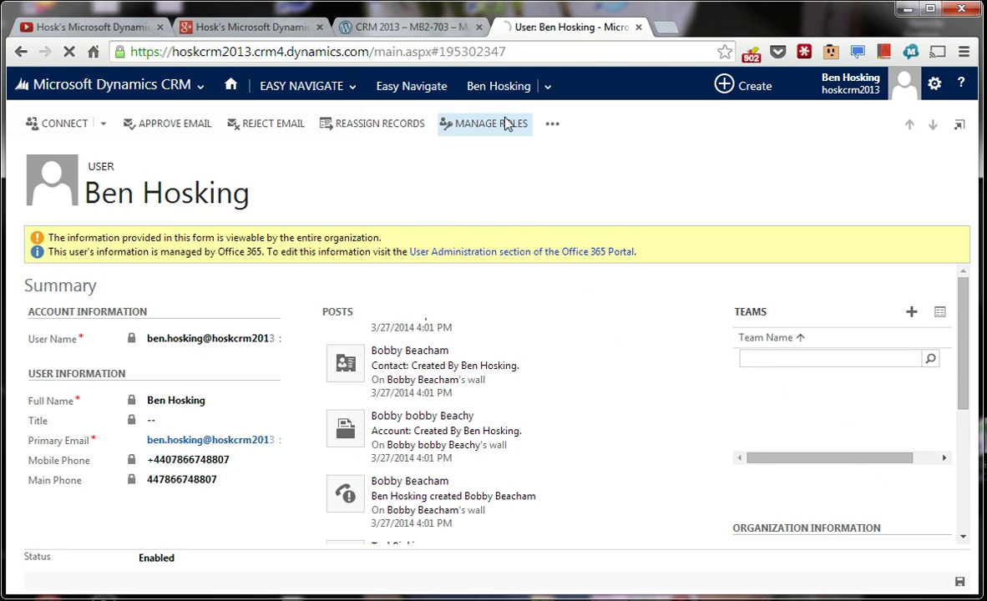
{"action": "scroll", "coordinate": [421, 331], "scroll_direction": "down", "scroll_amount": 3}
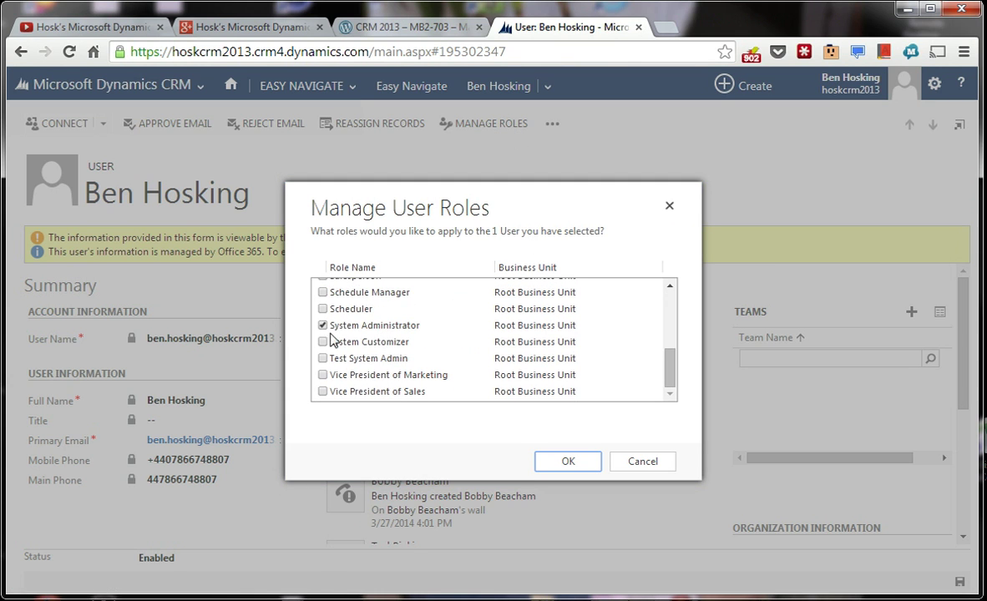
{"action": "scroll", "coordinate": [327, 317], "scroll_direction": "up", "scroll_amount": 1}
{"action": "scroll", "coordinate": [327, 318], "scroll_direction": "up", "scroll_amount": 2}
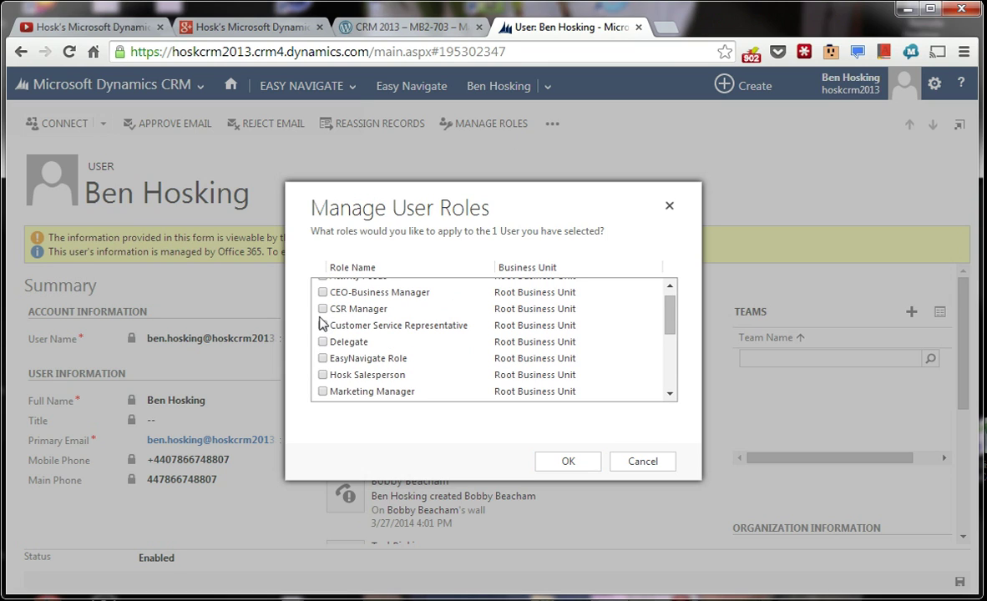
{"action": "left_click", "coordinate": [323, 325]}
{"action": "left_click", "coordinate": [322, 341]}
{"action": "left_click", "coordinate": [323, 360]}
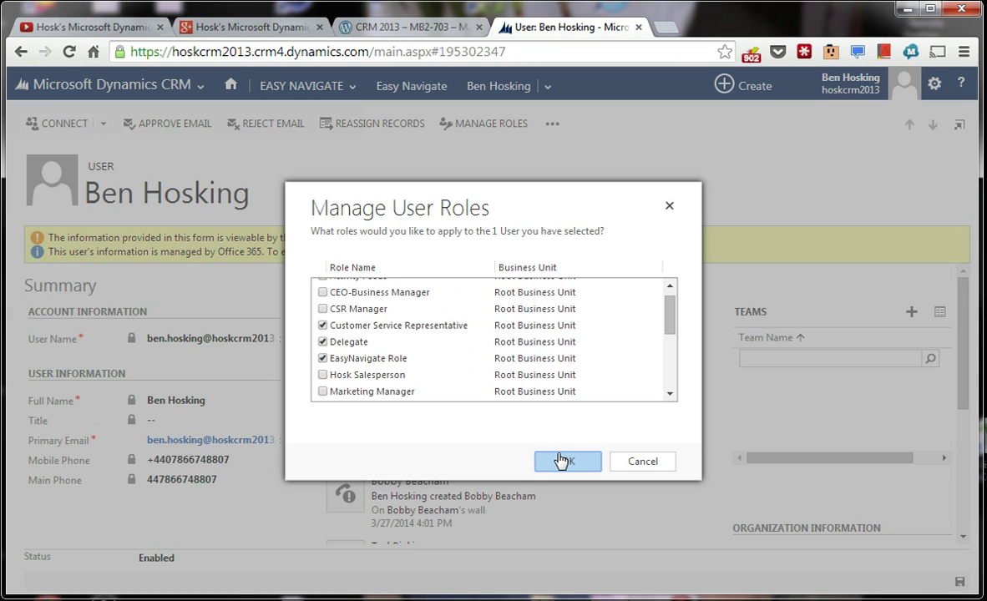
{"action": "scroll", "coordinate": [652, 359], "scroll_direction": "down", "scroll_amount": 5}
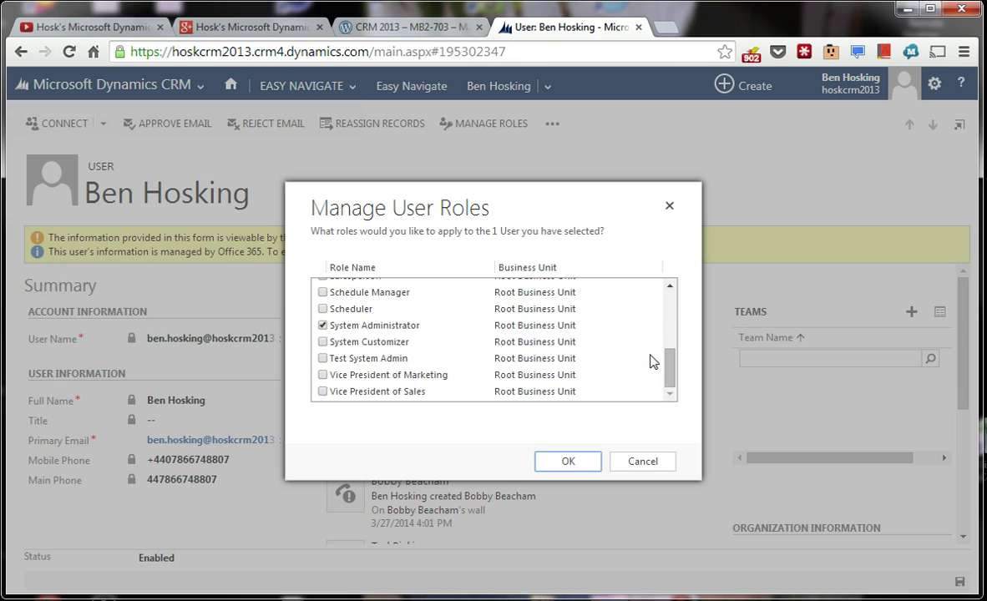
{"action": "left_click", "coordinate": [558, 468]}
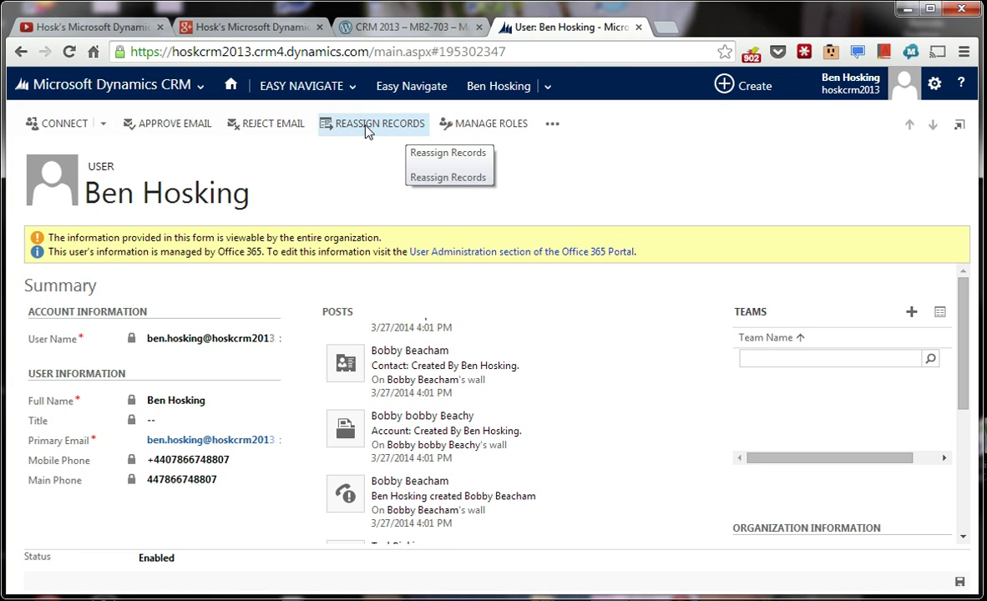
Browse the user's related record areas, then open the associated Teams view and its lookup for adding an existing team.
{"action": "left_click", "coordinate": [103, 125]}
{"action": "left_click", "coordinate": [548, 87]}
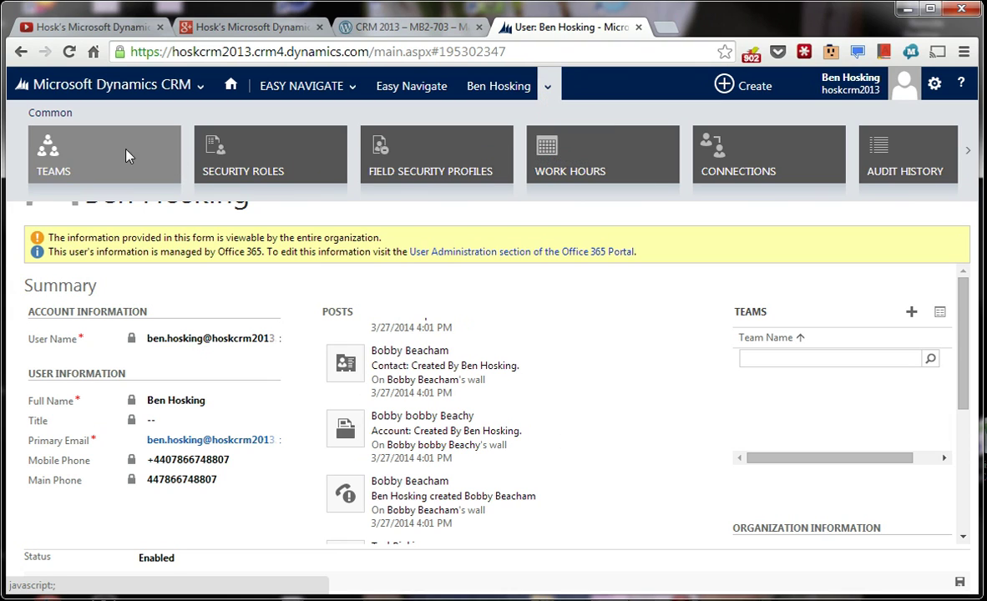
{"action": "left_click", "coordinate": [965, 163]}
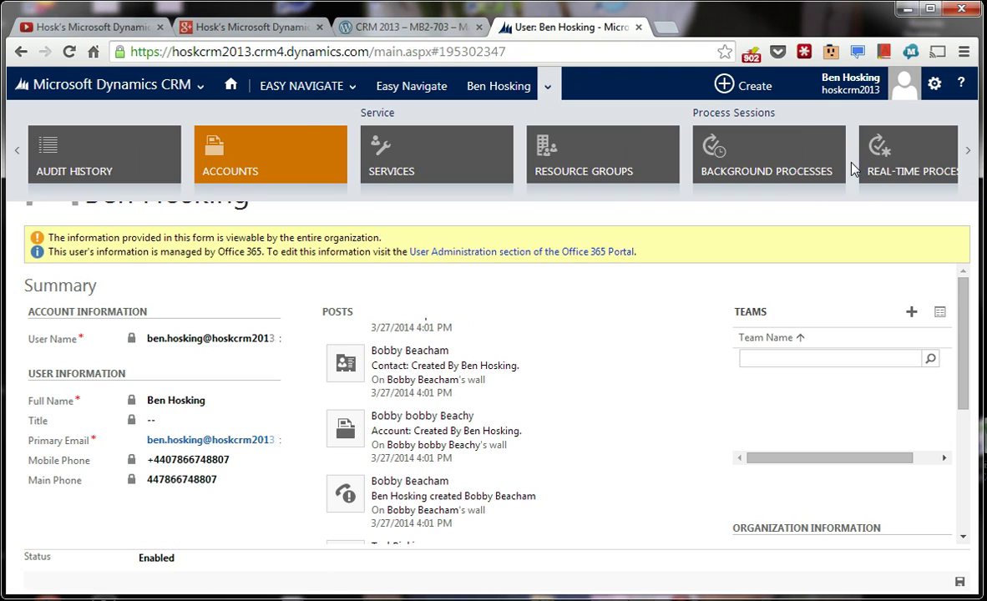
{"action": "scroll", "coordinate": [854, 169], "scroll_direction": "down", "scroll_amount": 5}
{"action": "scroll", "coordinate": [854, 169], "scroll_direction": "up", "scroll_amount": 8}
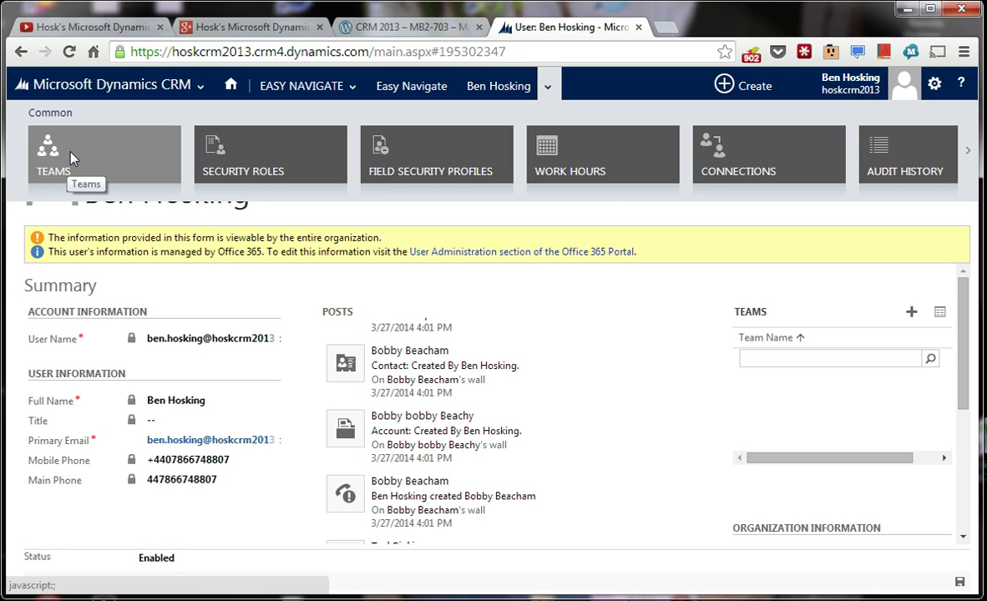
{"action": "left_click", "coordinate": [70, 157]}
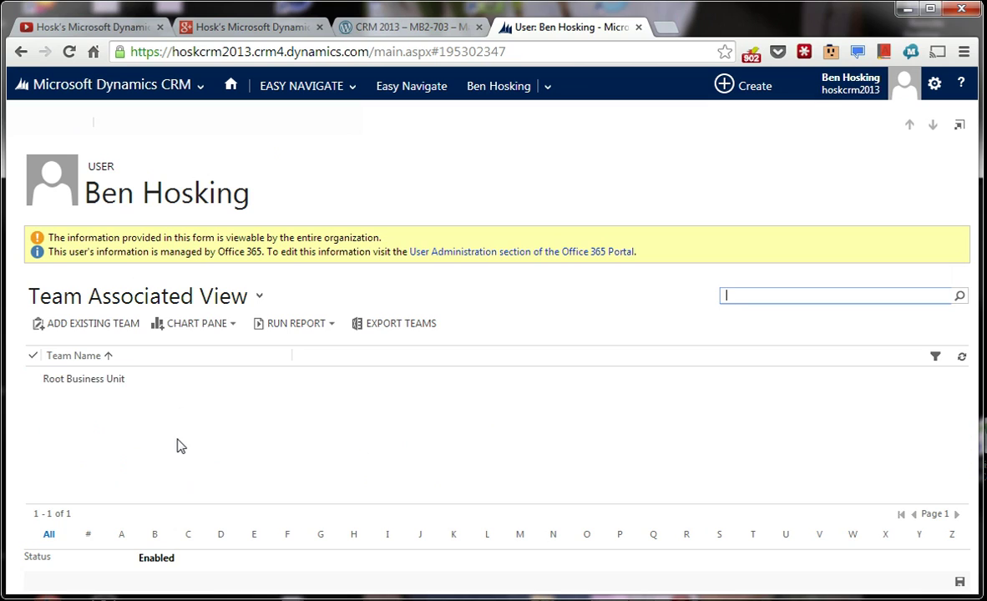
{"action": "left_click", "coordinate": [101, 326]}
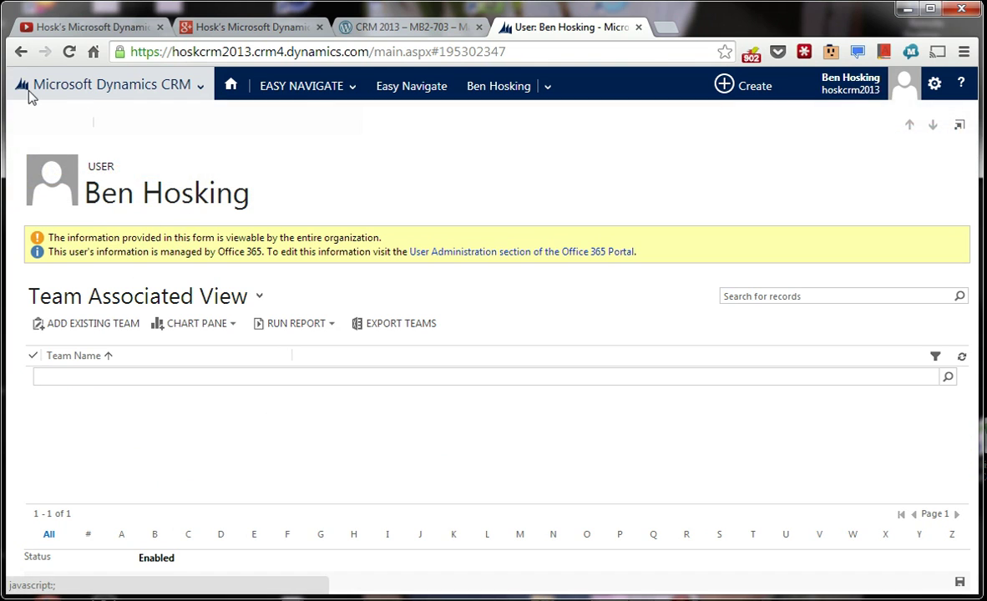
Leave the user record, return to the Administration area and open the Teams list.
{"action": "left_click", "coordinate": [16, 56]}
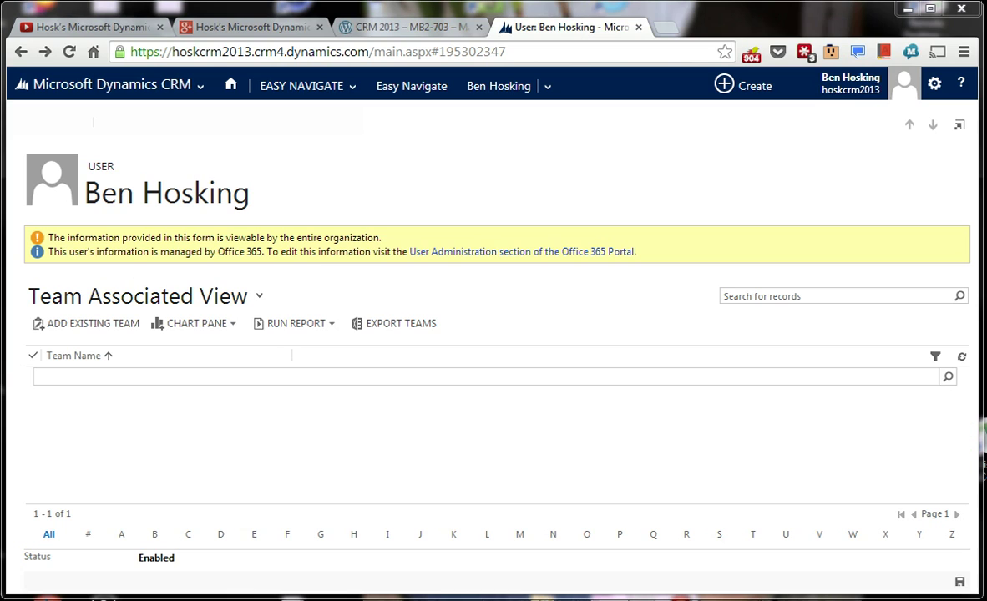
{"action": "left_click", "coordinate": [550, 88]}
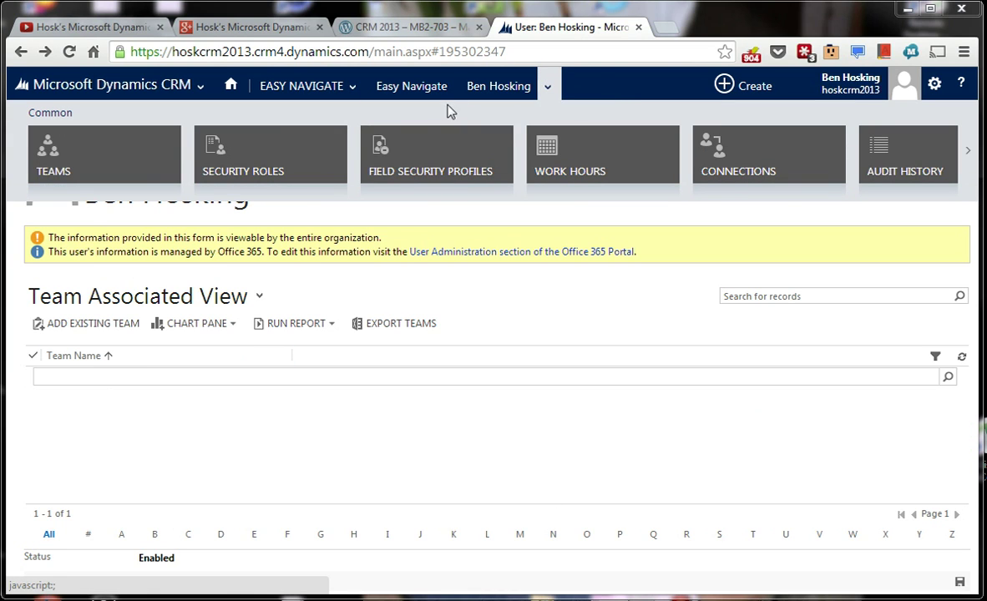
{"action": "left_click", "coordinate": [502, 90]}
{"action": "left_click", "coordinate": [18, 60]}
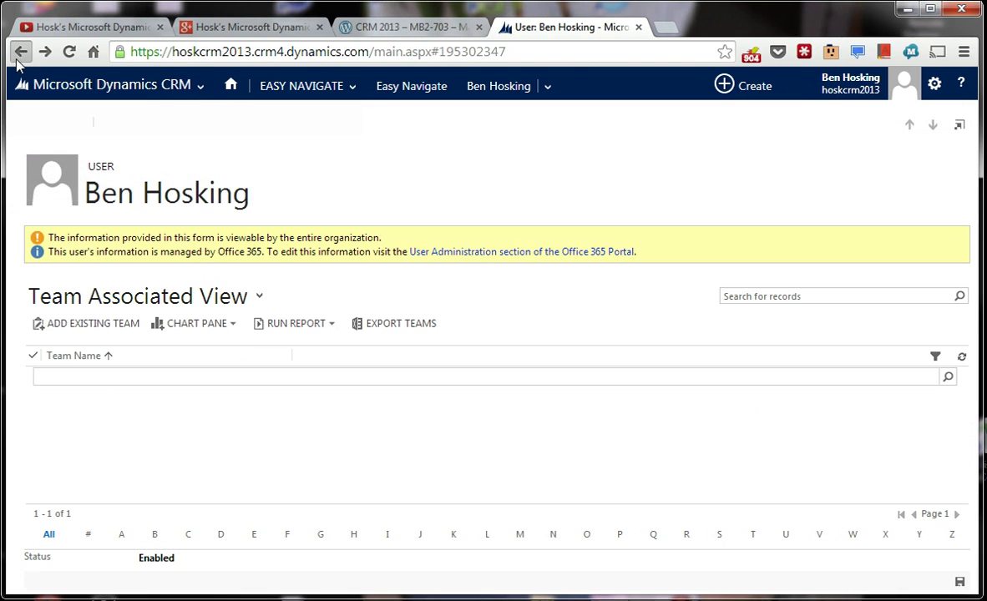
{"action": "left_click", "coordinate": [20, 53]}
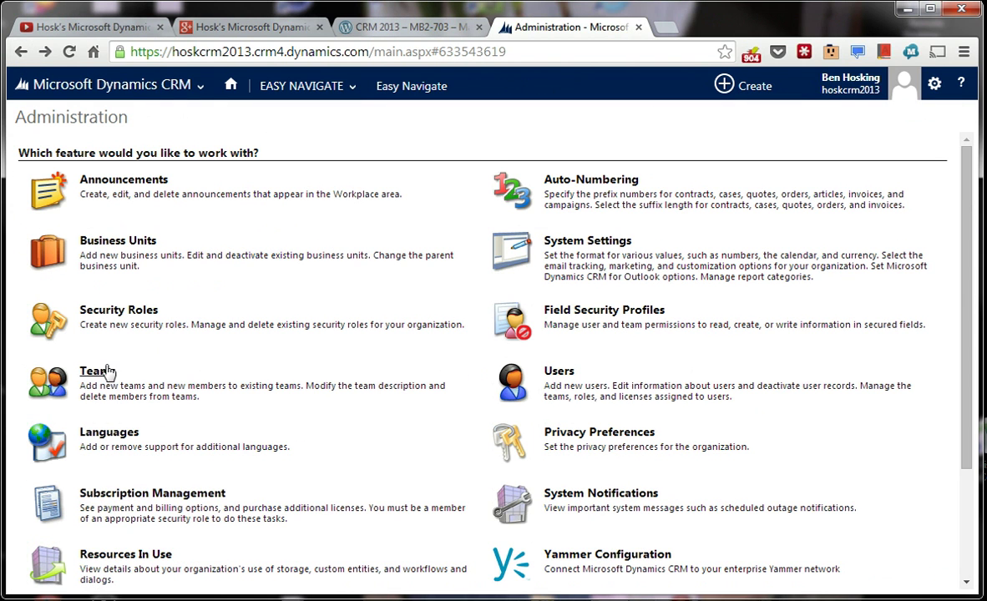
{"action": "left_click", "coordinate": [107, 373]}
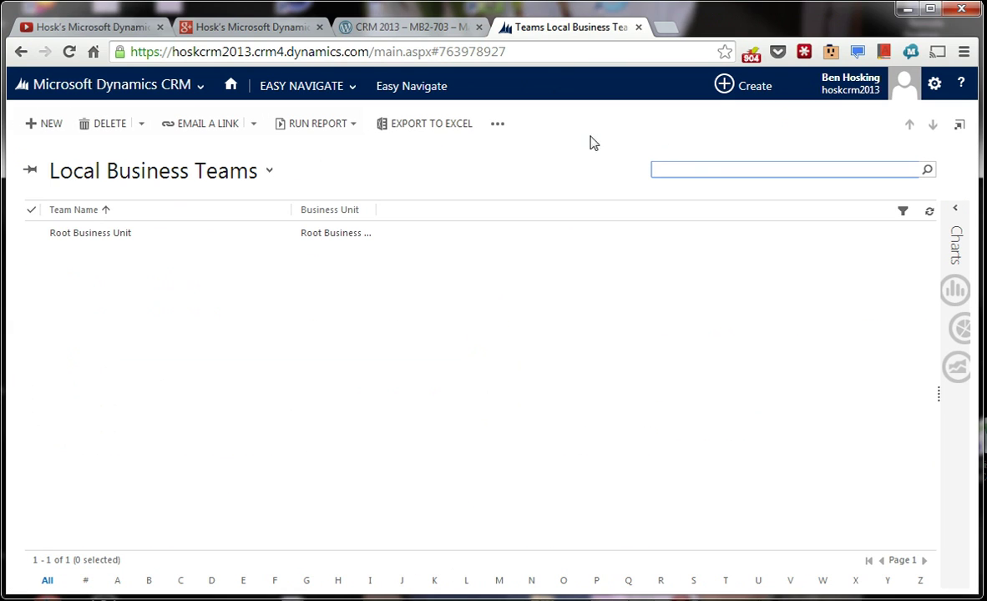
Start a new team record in the Root Business Unit and name it Hosk CRM Dev.
{"action": "left_click", "coordinate": [45, 125]}
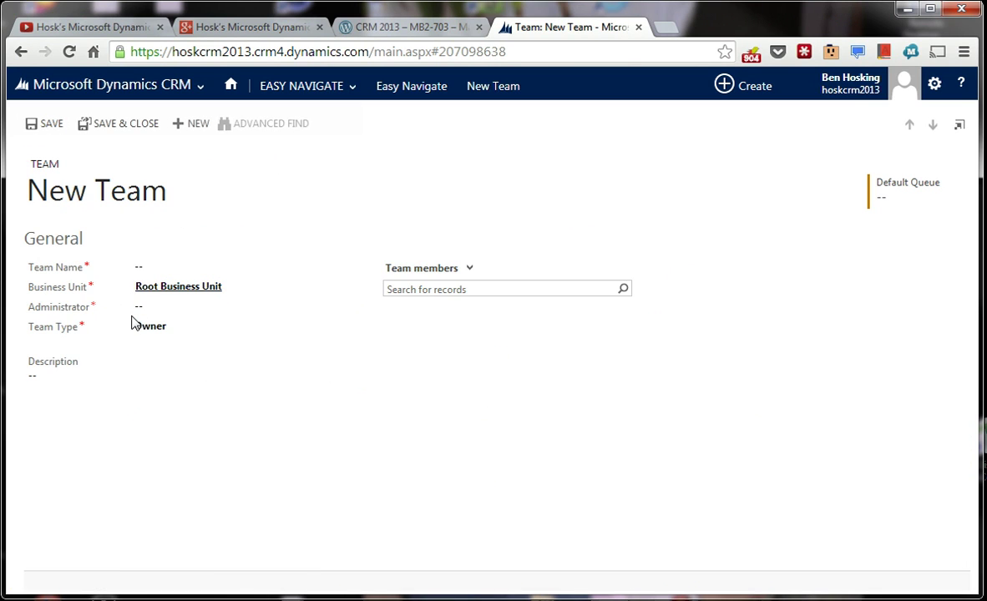
{"action": "left_click", "coordinate": [311, 292]}
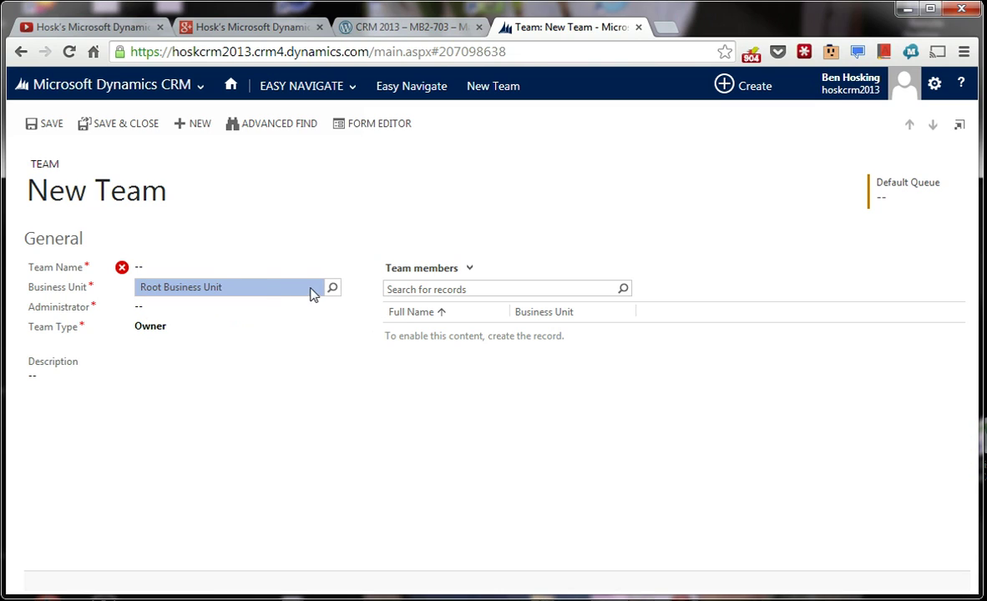
{"action": "left_click", "coordinate": [224, 266]}
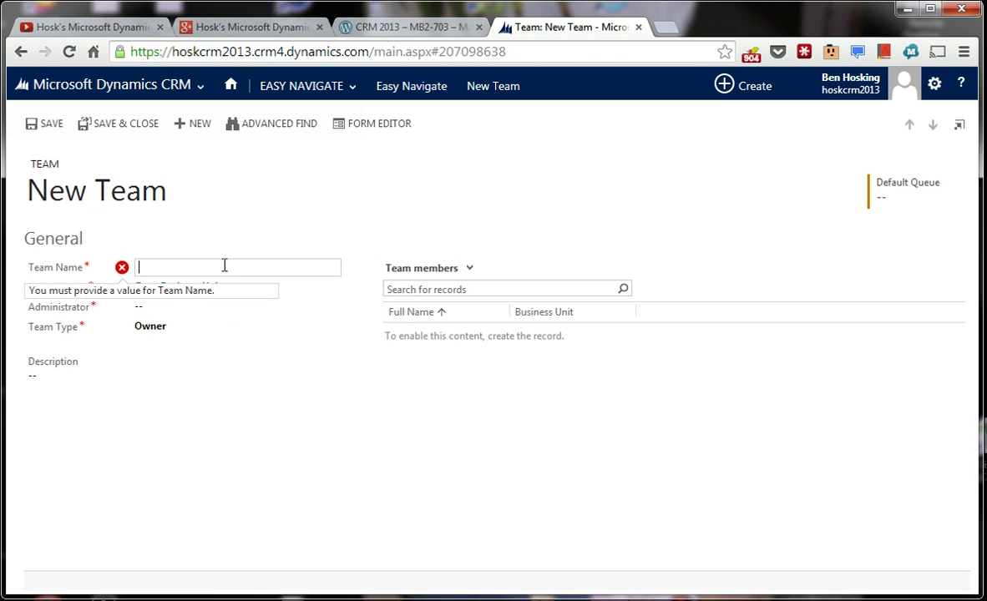
{"action": "type", "text": "Hosk "}
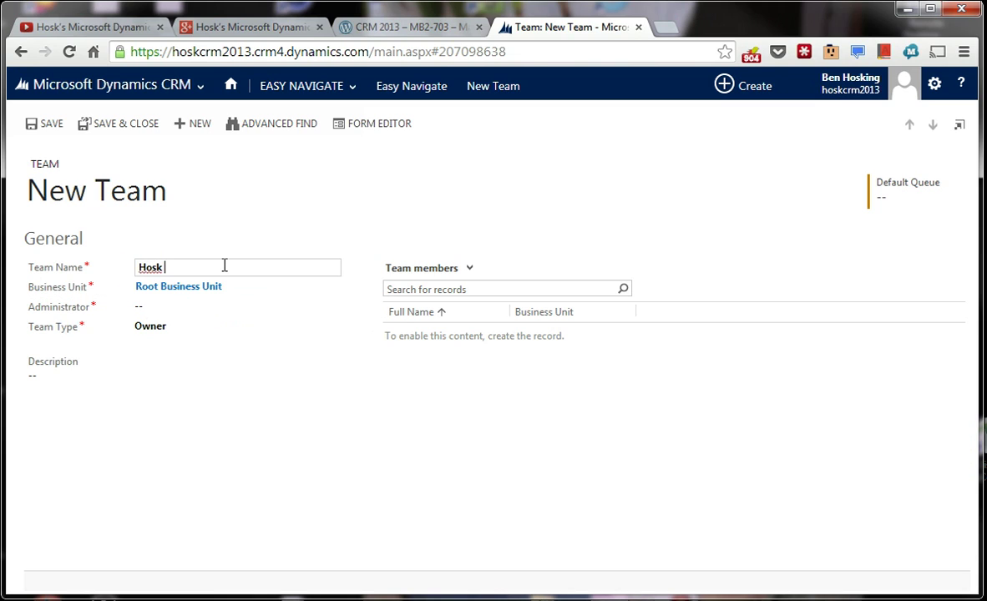
{"action": "type", "text": "Test Team"}
{"action": "left_click_drag", "start_coordinate": [218, 269], "coordinate": [171, 273]}
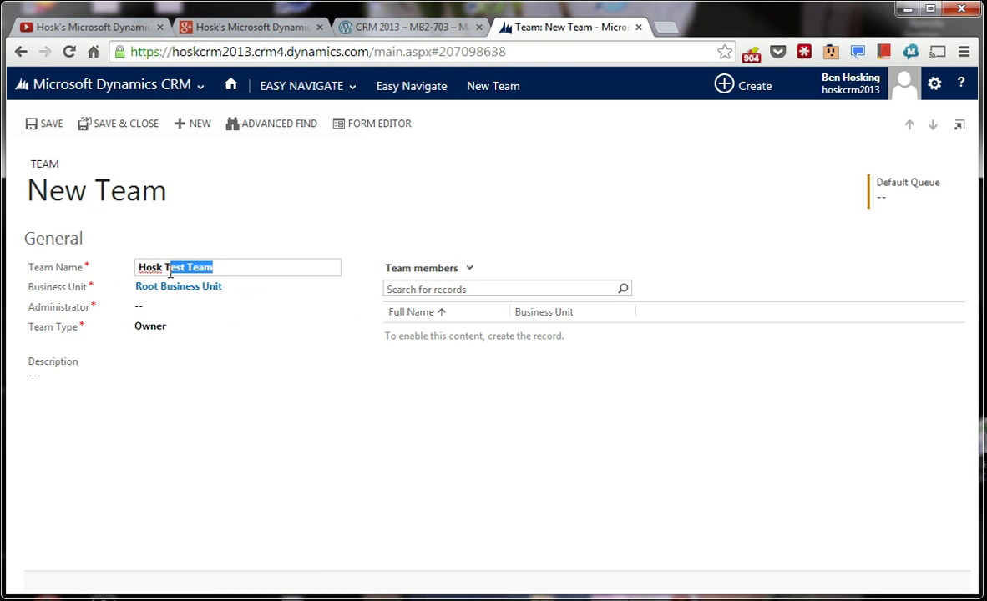
{"action": "key", "text": "BackSpace"}
{"action": "key", "text": "BackSpace"}
{"action": "type", "text": "CRM Dev"}
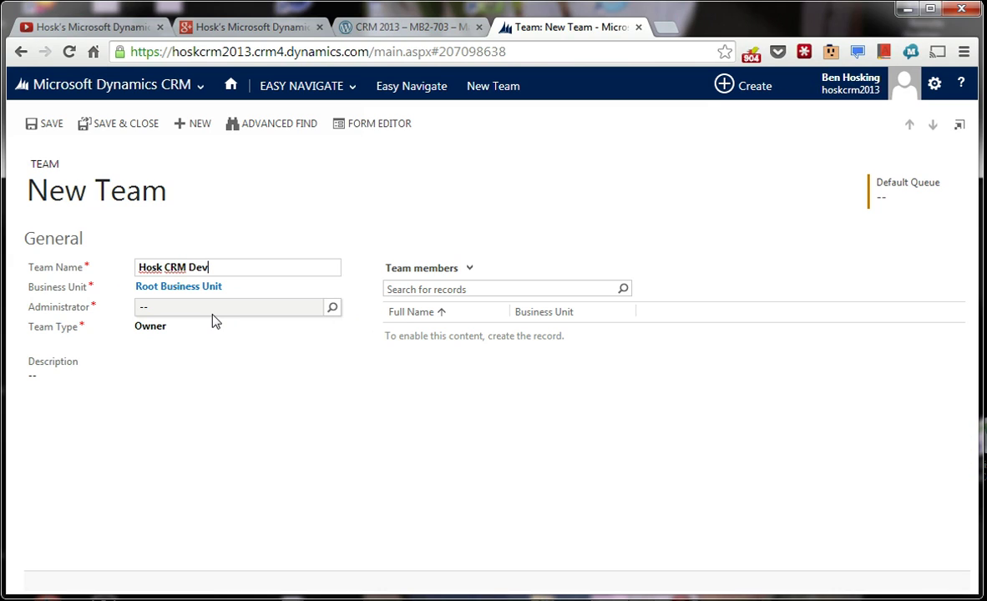
Set the listed user as the new team's Administrator and choose Owner as the Team Type.
{"action": "left_click", "coordinate": [209, 306]}
{"action": "left_click", "coordinate": [334, 308]}
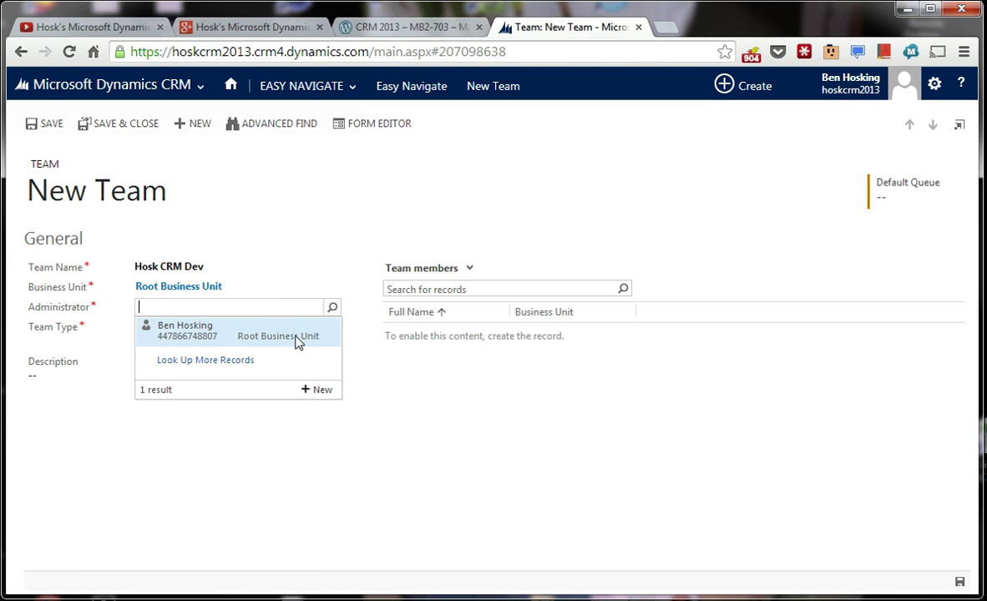
{"action": "left_click", "coordinate": [252, 330]}
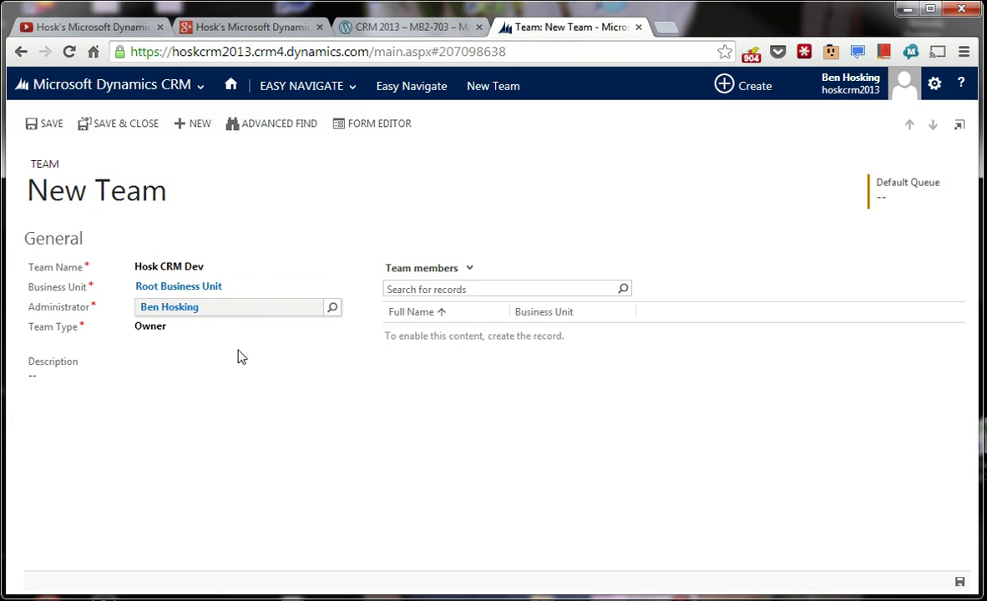
{"action": "left_click", "coordinate": [240, 334]}
{"action": "left_click", "coordinate": [241, 327]}
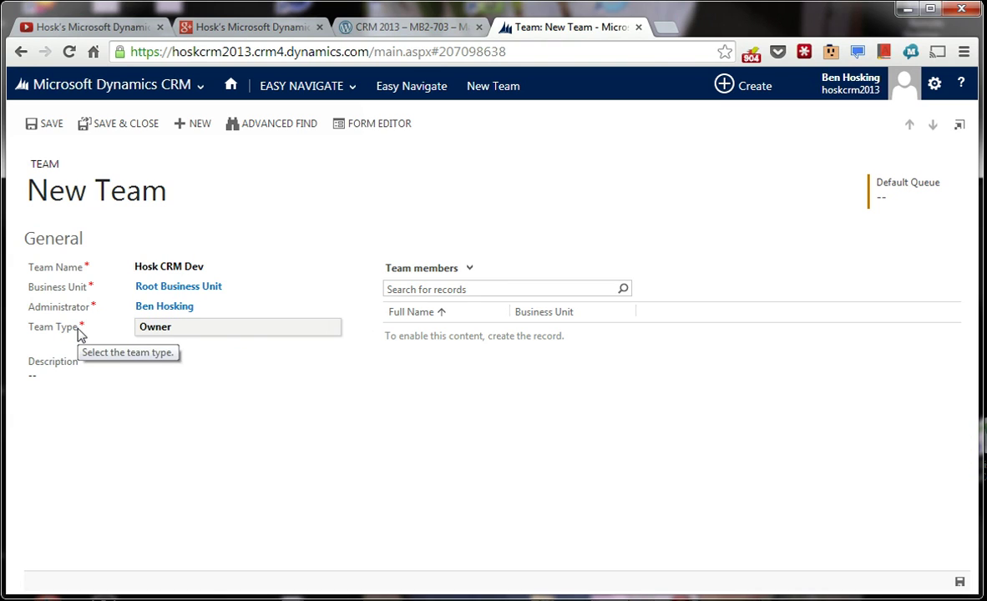
{"action": "left_click", "coordinate": [253, 334]}
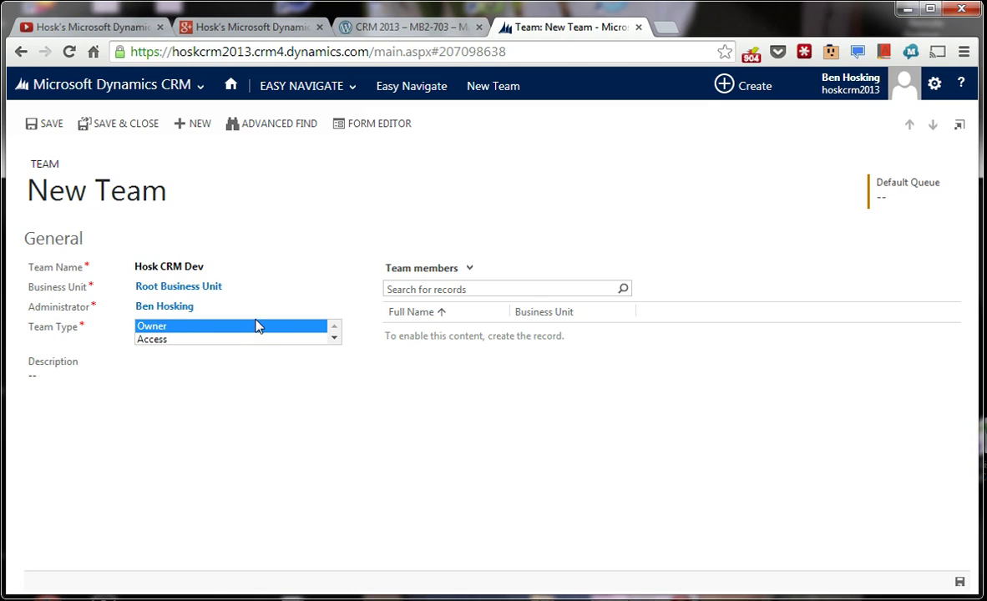
{"action": "left_click", "coordinate": [474, 396]}
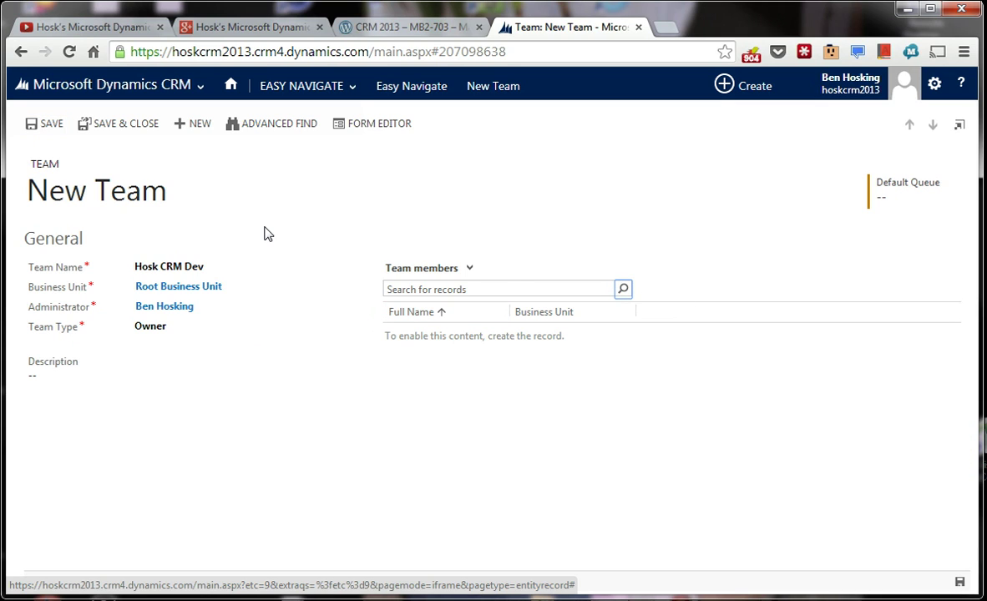
{"action": "left_click", "coordinate": [536, 292]}
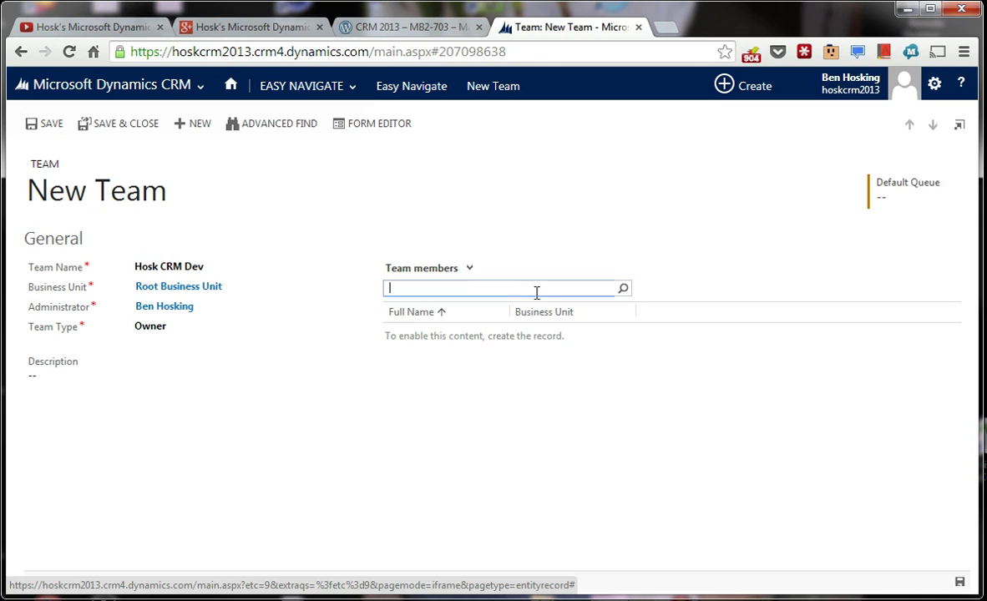
{"action": "left_click", "coordinate": [478, 353]}
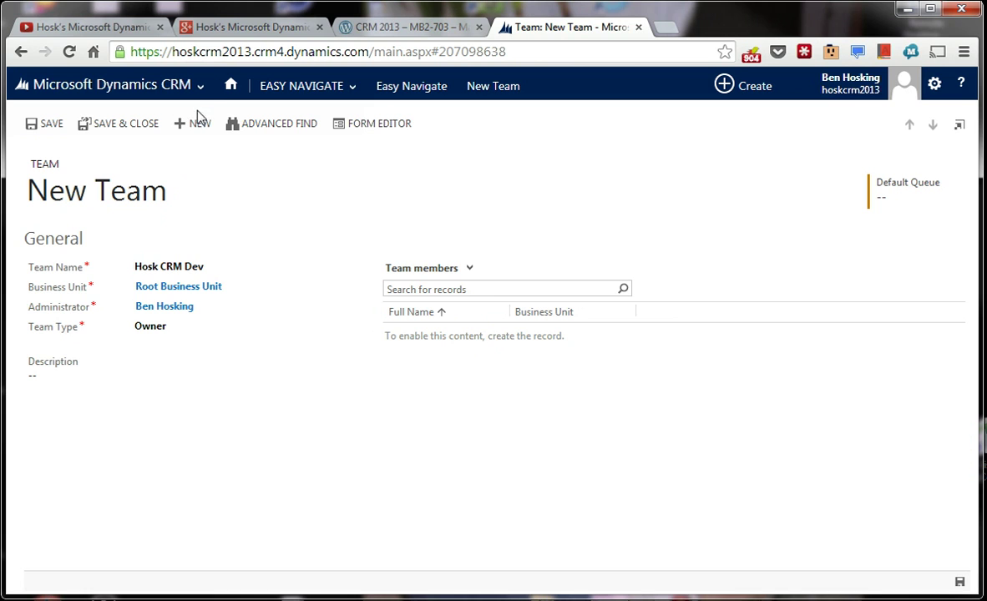
{"action": "left_click", "coordinate": [201, 85]}
{"action": "left_click", "coordinate": [349, 89]}
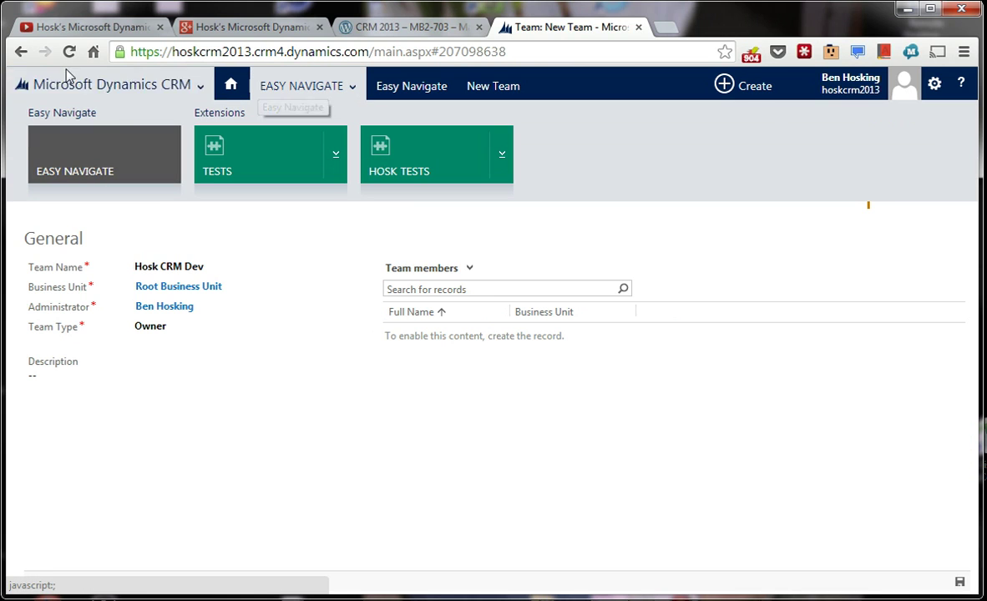
{"action": "left_click", "coordinate": [21, 52]}
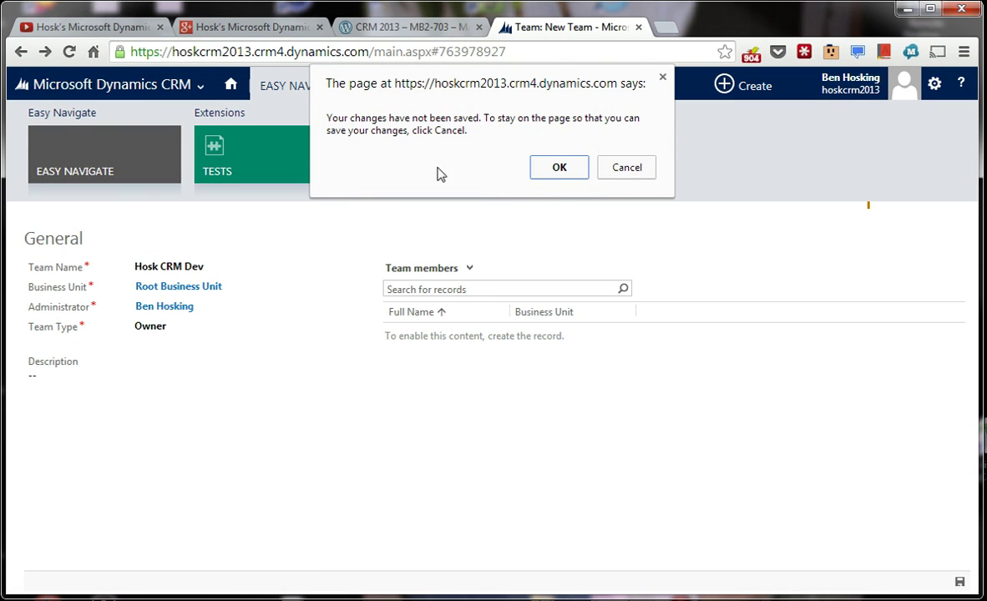
{"action": "left_click", "coordinate": [628, 167]}
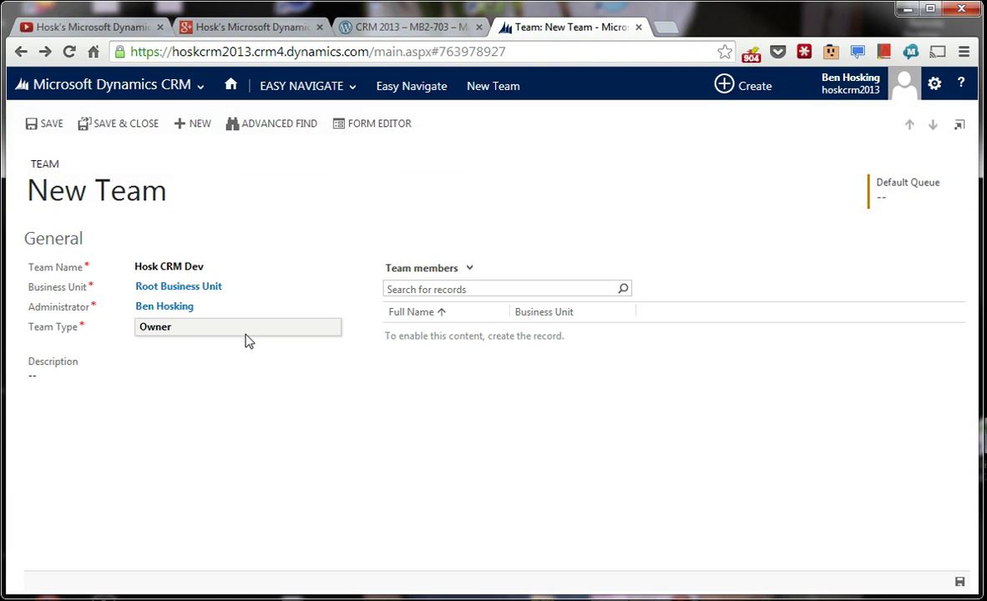
Save the new Hosk CRM Dev team record and display its related record areas.
{"action": "left_click", "coordinate": [960, 581]}
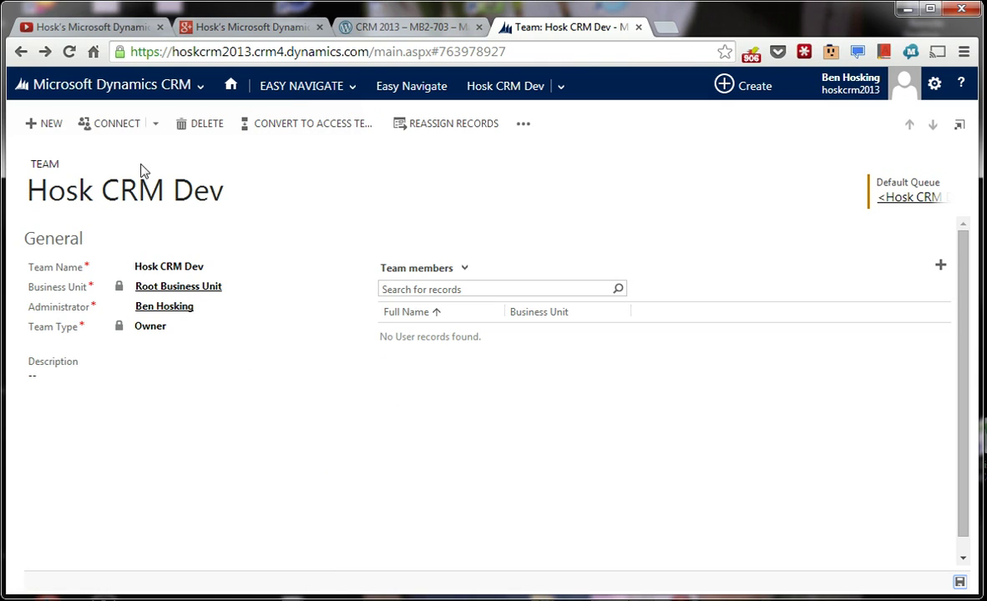
{"action": "left_click", "coordinate": [560, 88]}
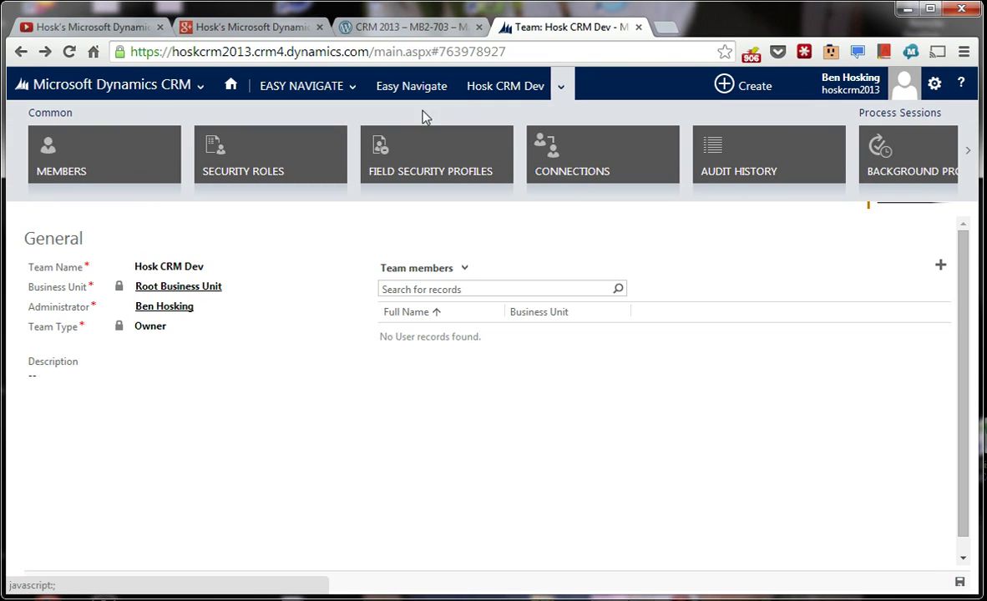
Leave the team record for the Administration area and open the Security Roles list.
{"action": "left_click", "coordinate": [21, 51]}
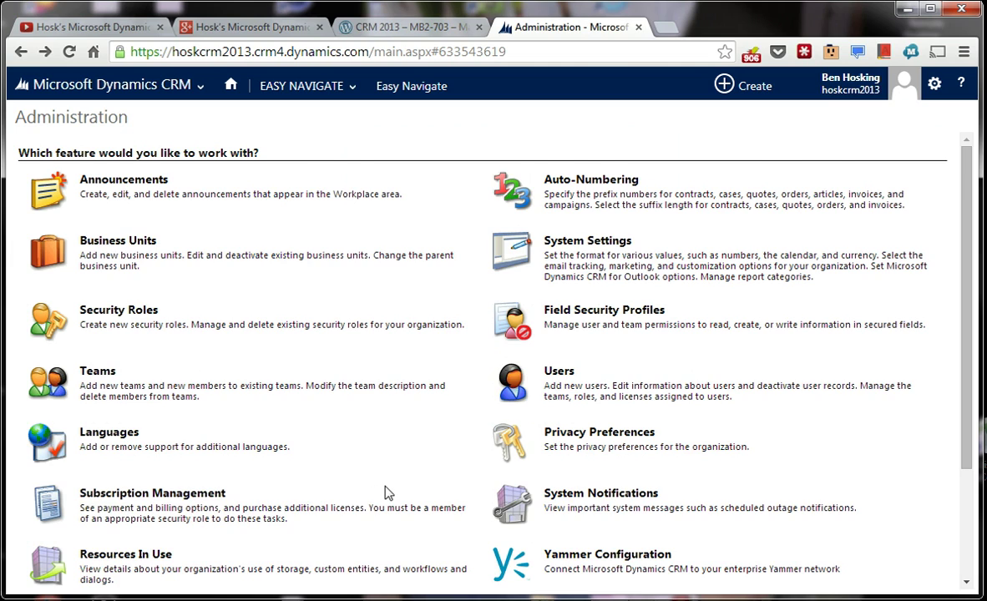
{"action": "scroll", "coordinate": [387, 493], "scroll_direction": "down", "scroll_amount": 1}
{"action": "scroll", "coordinate": [386, 493], "scroll_direction": "up", "scroll_amount": 1}
{"action": "scroll", "coordinate": [387, 493], "scroll_direction": "down", "scroll_amount": 1}
{"action": "scroll", "coordinate": [387, 493], "scroll_direction": "up", "scroll_amount": 1}
{"action": "scroll", "coordinate": [387, 493], "scroll_direction": "up", "scroll_amount": 1}
{"action": "left_click", "coordinate": [142, 314]}
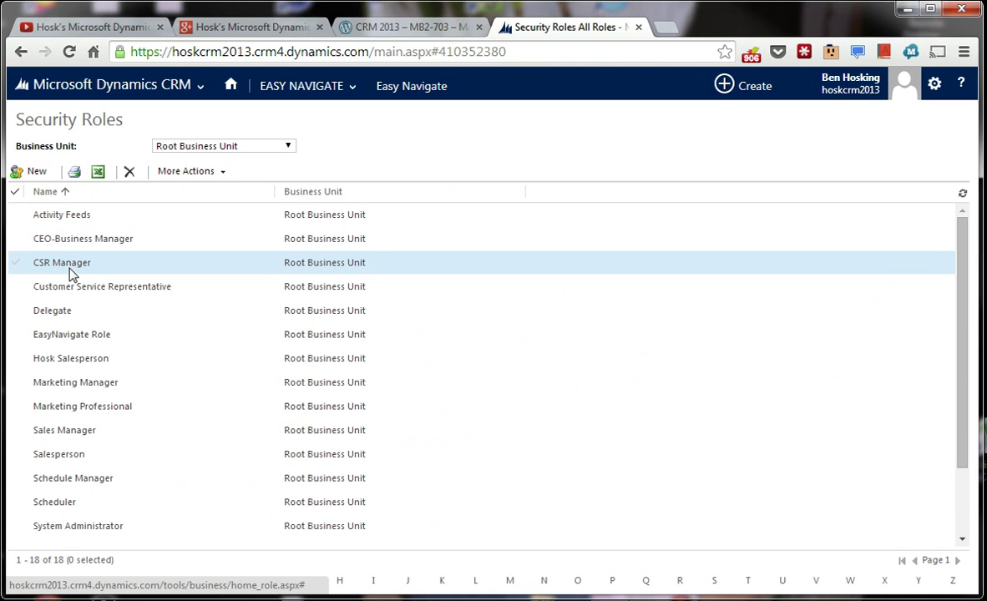
Open the CSR Manager security role and examine its Business Management entity and miscellaneous privileges, then go back to the roles list.
{"action": "left_click", "coordinate": [83, 264]}
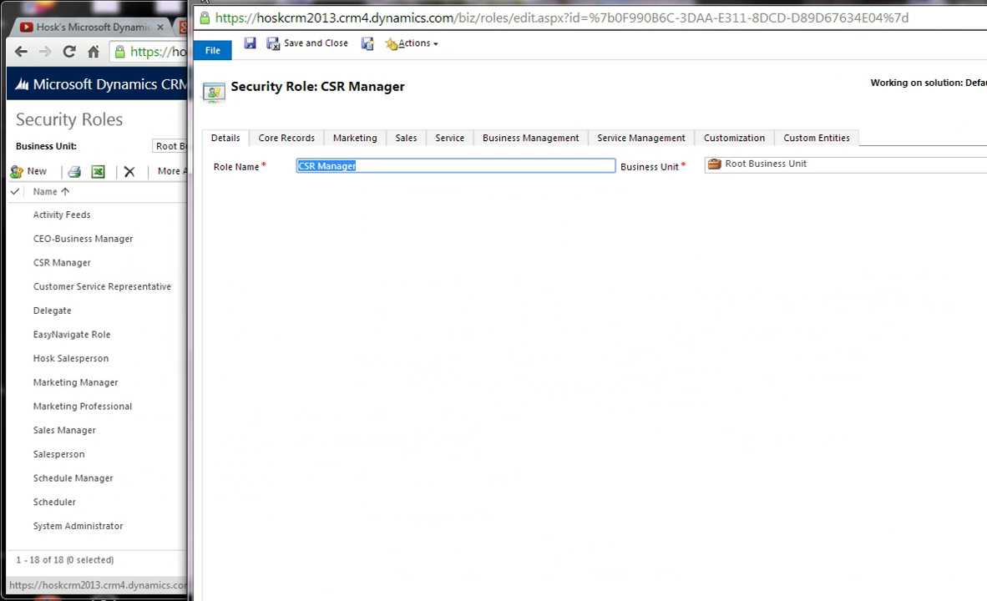
{"action": "left_click_drag", "start_coordinate": [225, 30], "coordinate": [331, 195]}
{"action": "left_click_drag", "start_coordinate": [409, 155], "coordinate": [153, 27]}
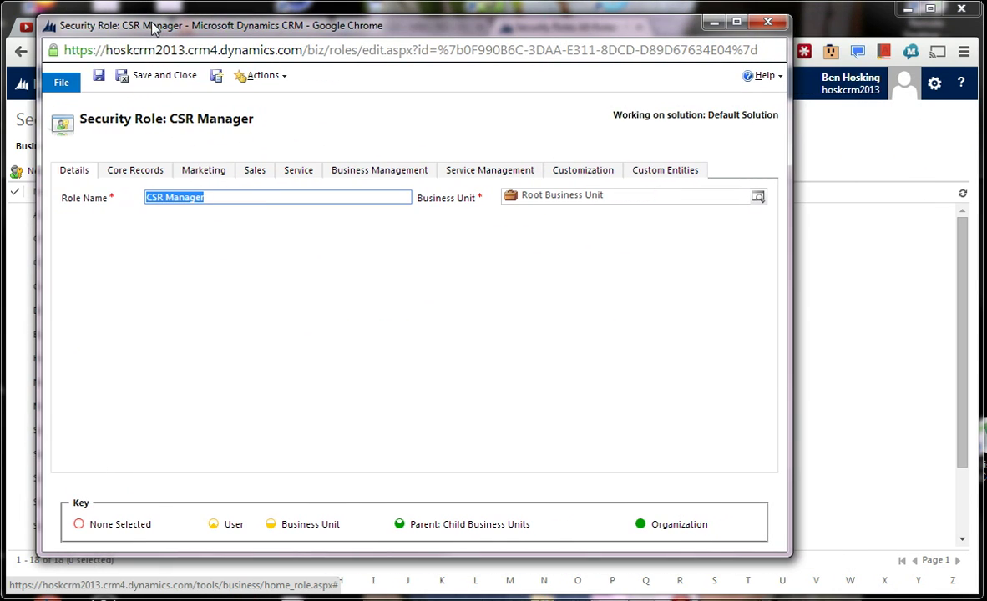
{"action": "left_click", "coordinate": [342, 170]}
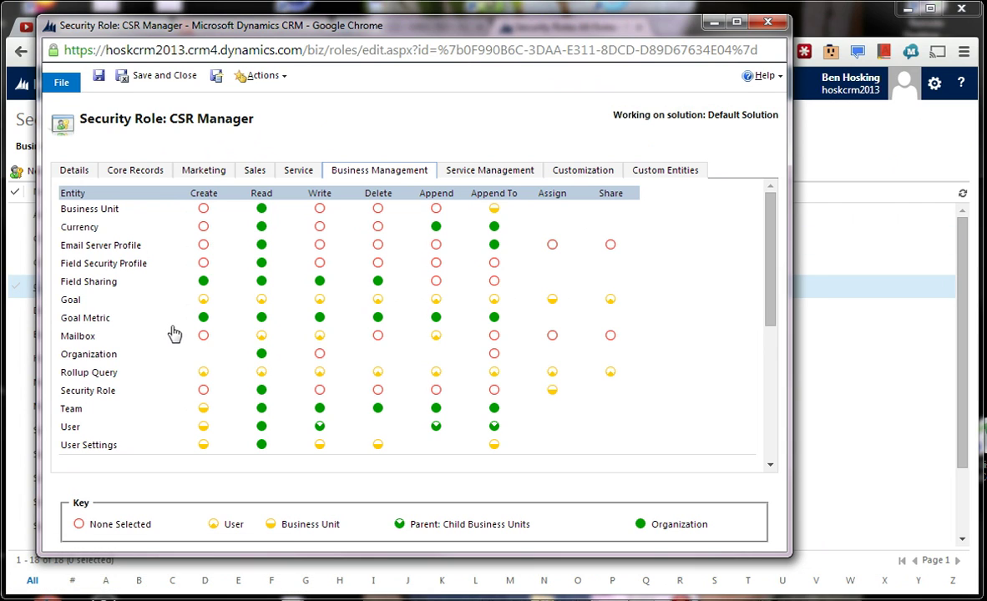
{"action": "scroll", "coordinate": [163, 312], "scroll_direction": "down", "scroll_amount": 1}
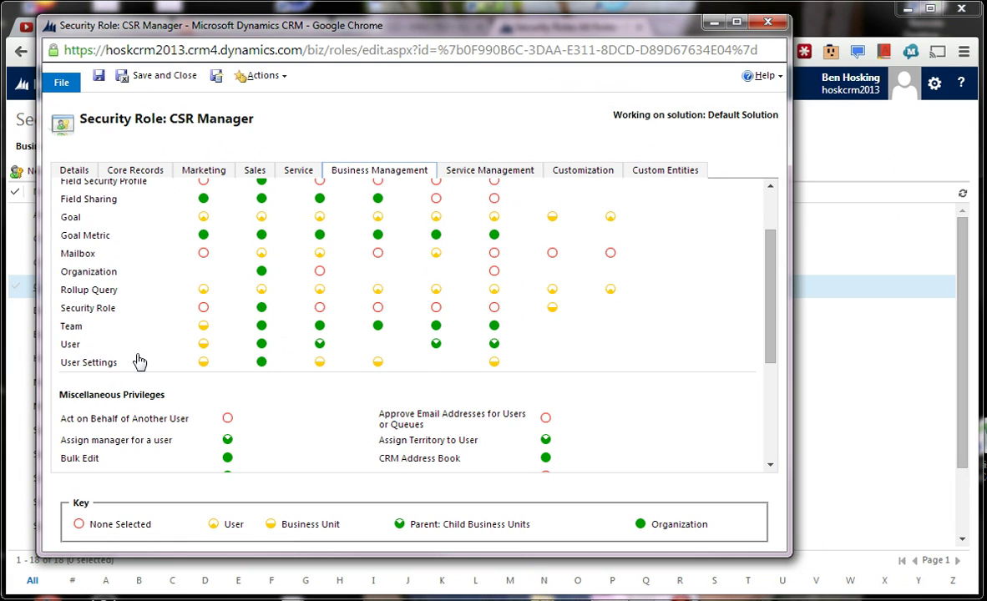
{"action": "scroll", "coordinate": [136, 360], "scroll_direction": "down", "scroll_amount": 2}
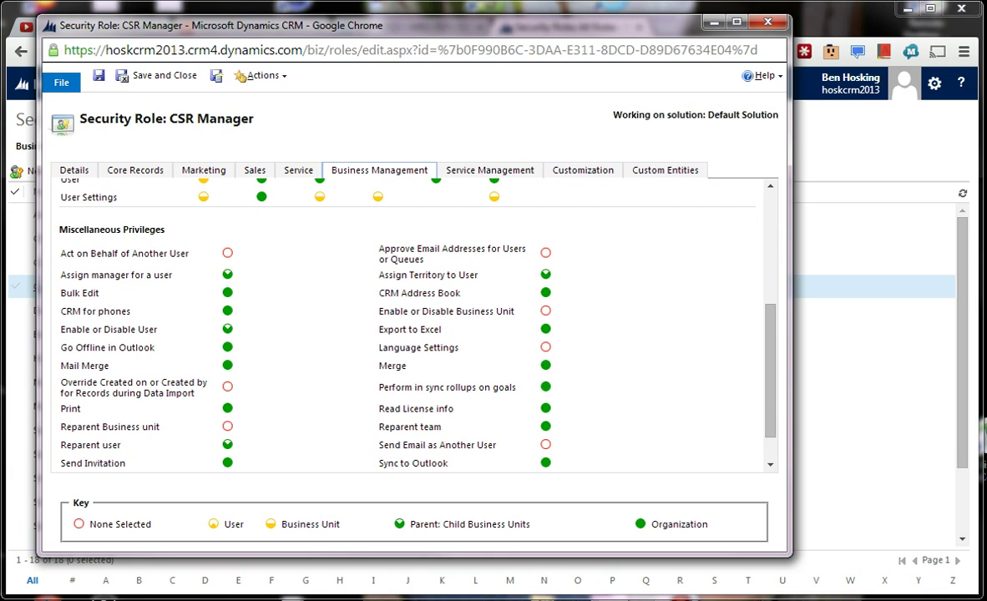
{"action": "scroll", "coordinate": [334, 224], "scroll_direction": "down", "scroll_amount": 1}
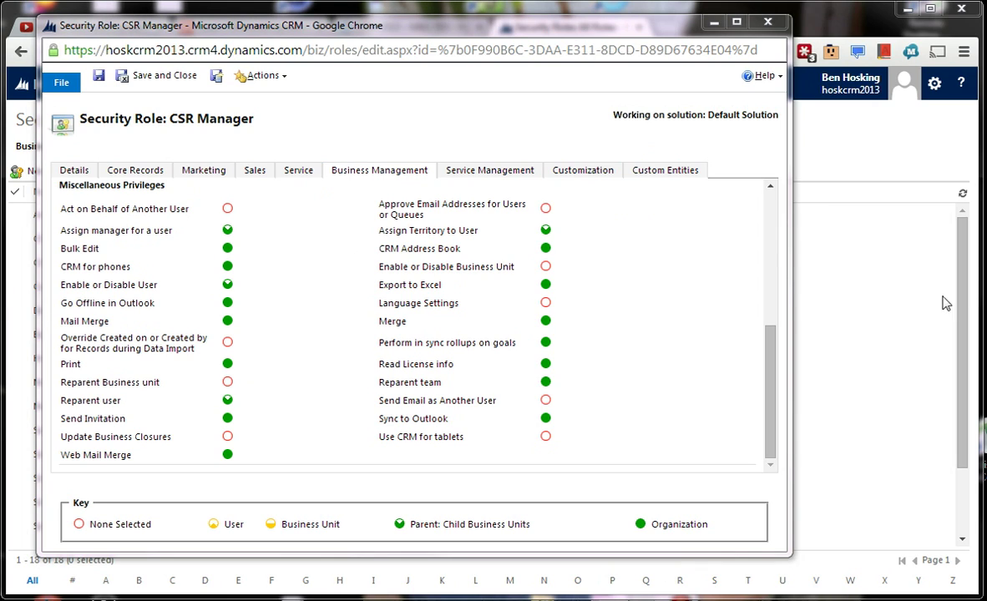
{"action": "left_click", "coordinate": [896, 563]}
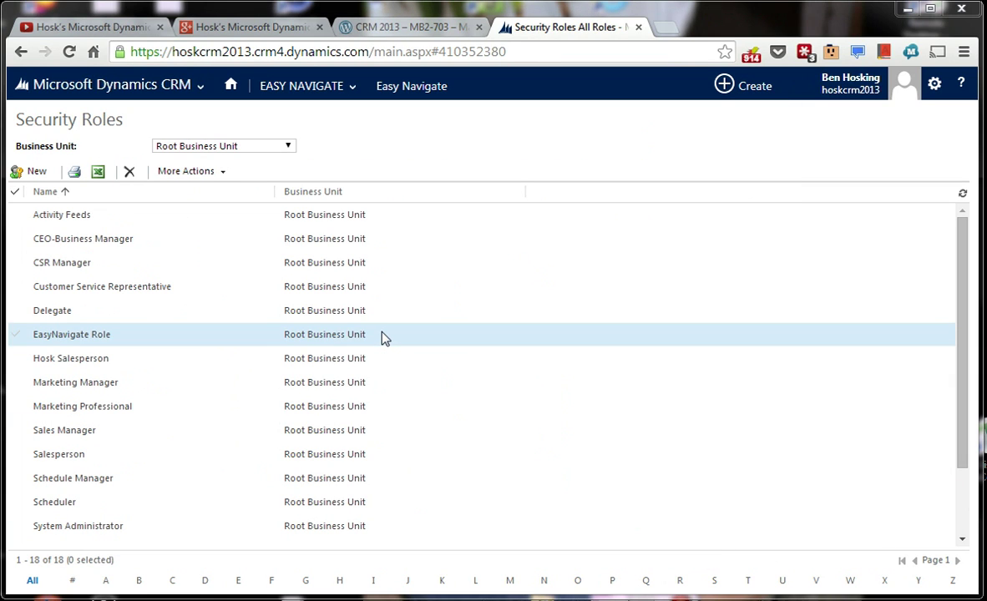
Return to the Administration area, open the Enabled Users list and open the listed user's record.
{"action": "left_click", "coordinate": [21, 51]}
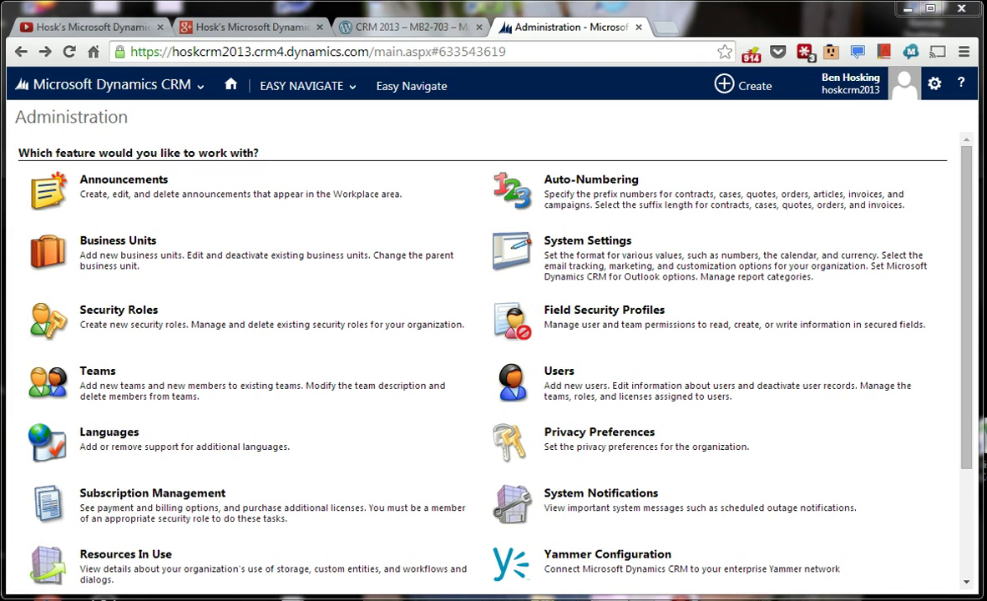
{"action": "left_click", "coordinate": [565, 375]}
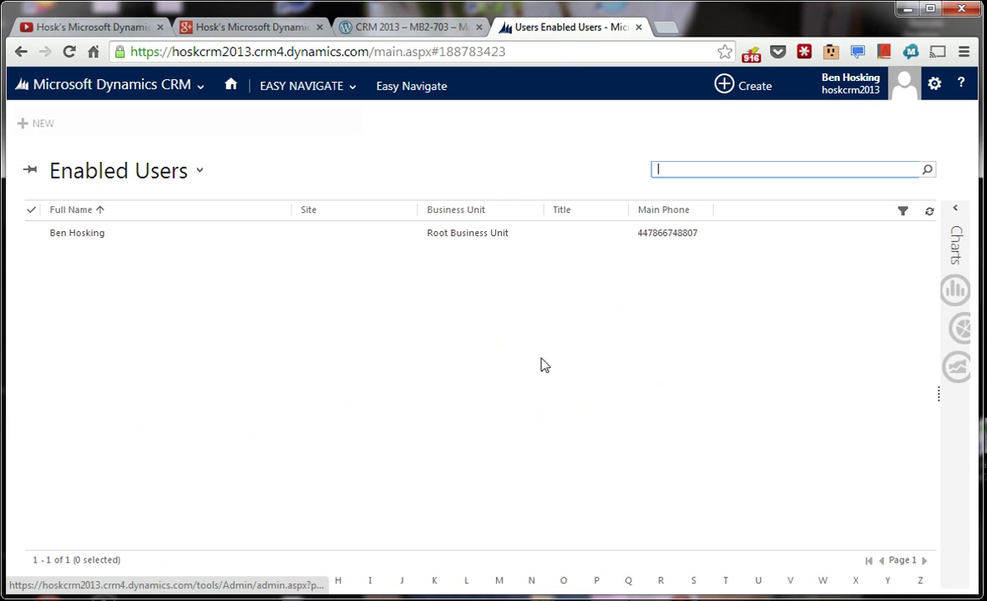
{"action": "left_click", "coordinate": [82, 240]}
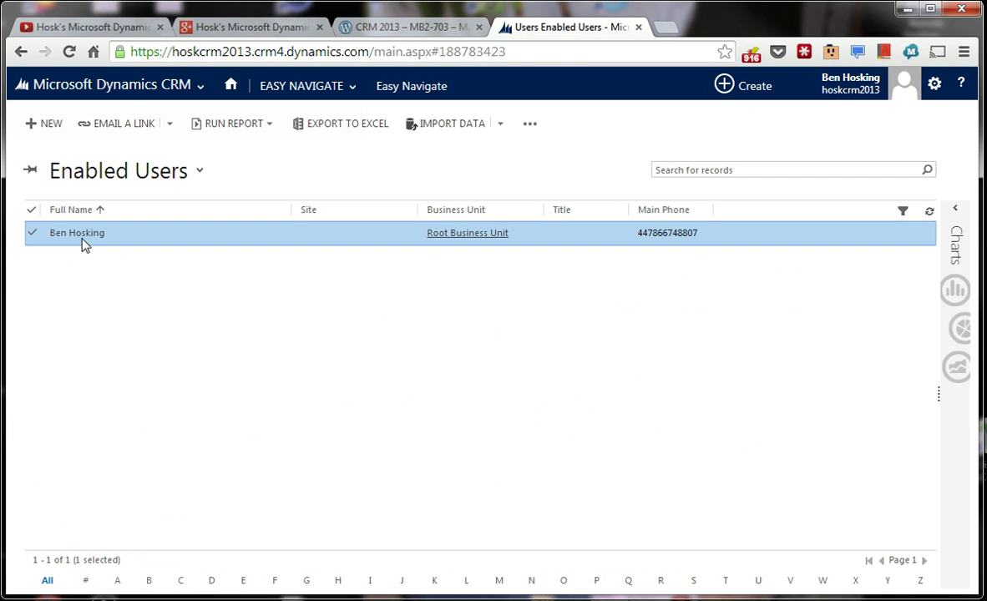
{"action": "left_click", "coordinate": [88, 236]}
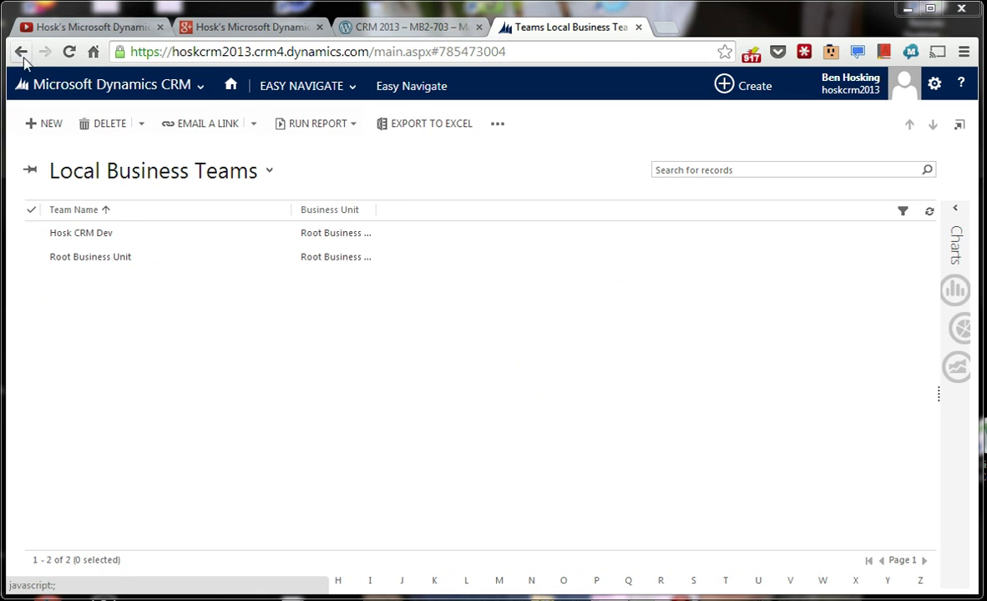
View the Hosk CRM Dev team record from the Local Business Teams view, then return to the teams list.
{"action": "left_click", "coordinate": [102, 236]}
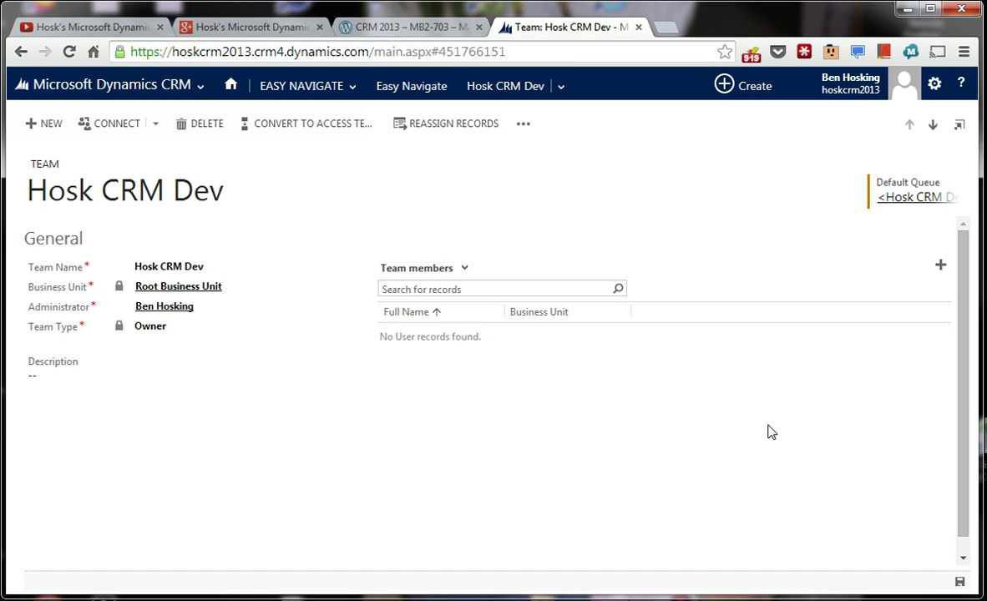
{"action": "left_click", "coordinate": [32, 84]}
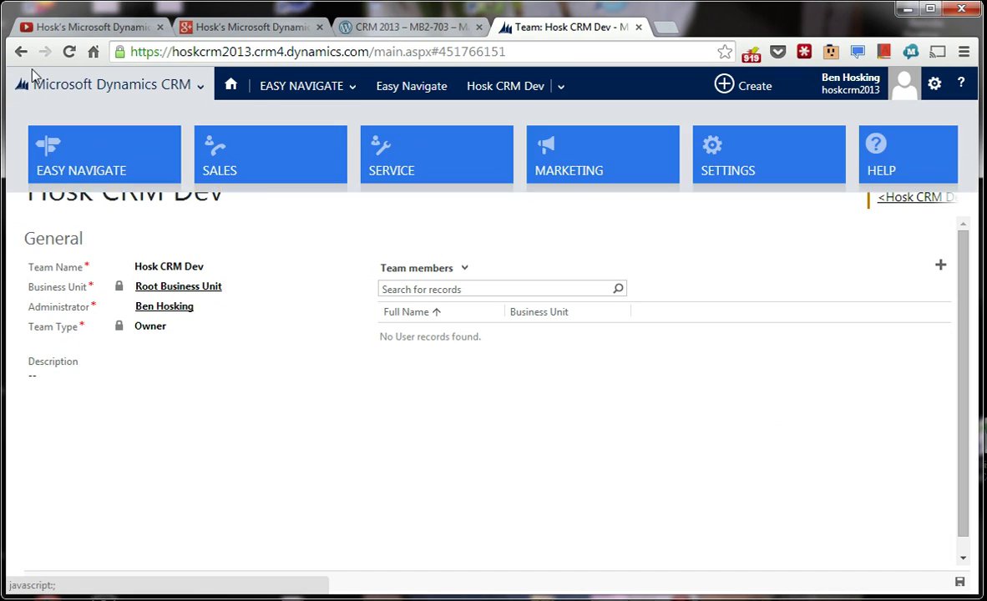
{"action": "left_click", "coordinate": [21, 52]}
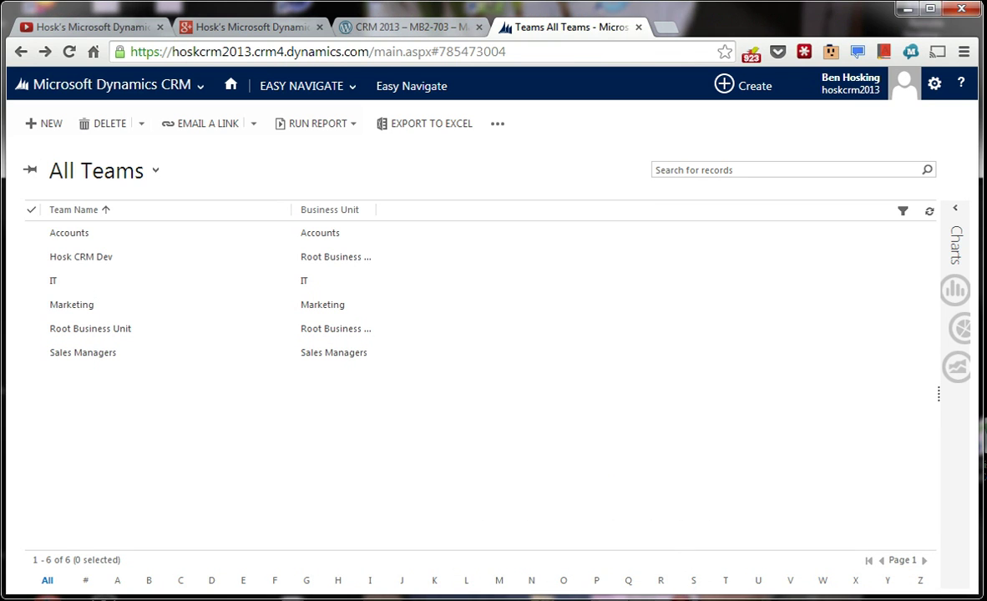
Open the Binkins Ltd account from the Accounts list in the Sales area and look over its form.
{"action": "left_click", "coordinate": [201, 84]}
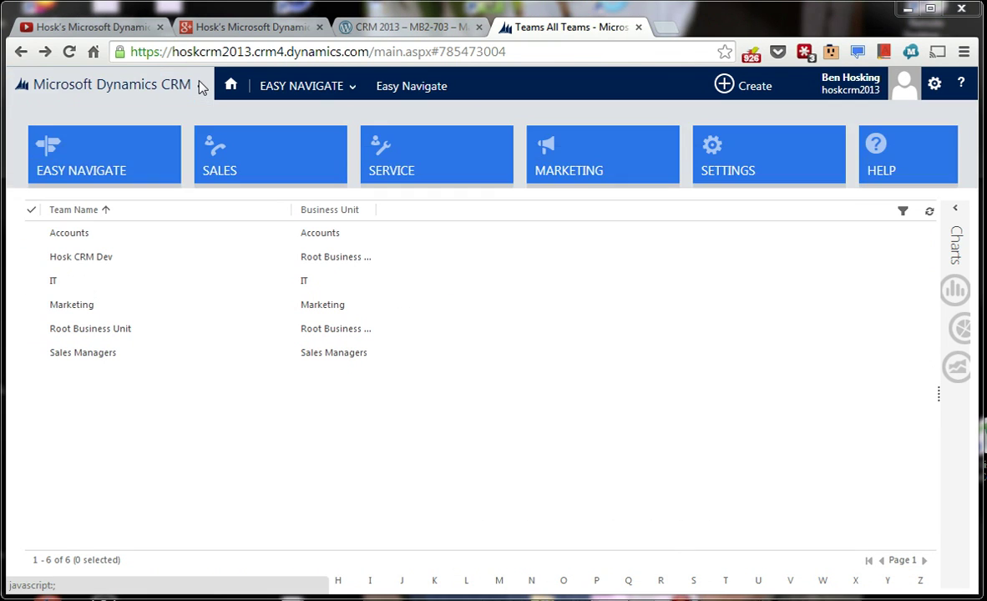
{"action": "left_click", "coordinate": [216, 156]}
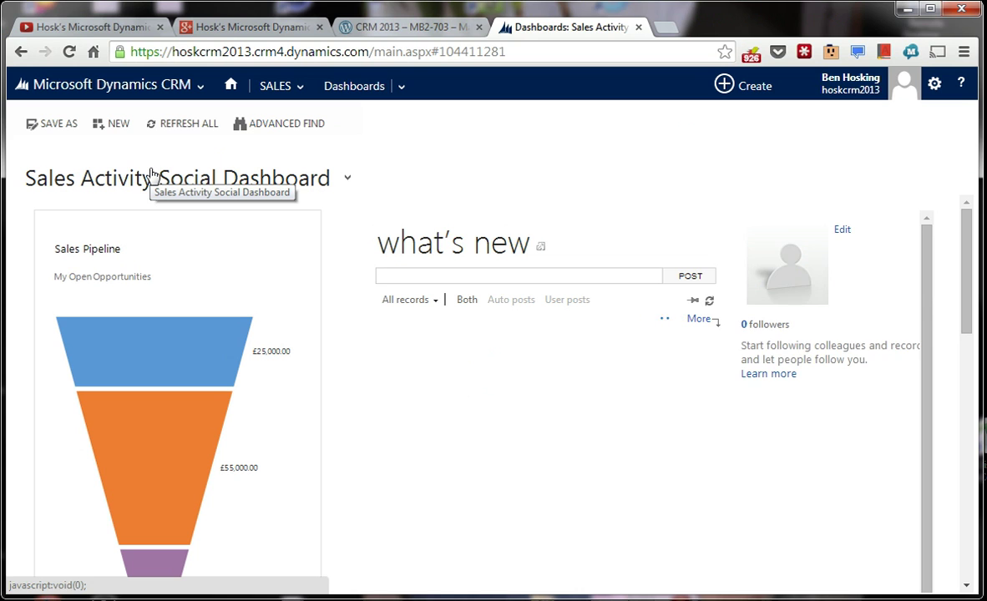
{"action": "left_click", "coordinate": [276, 85]}
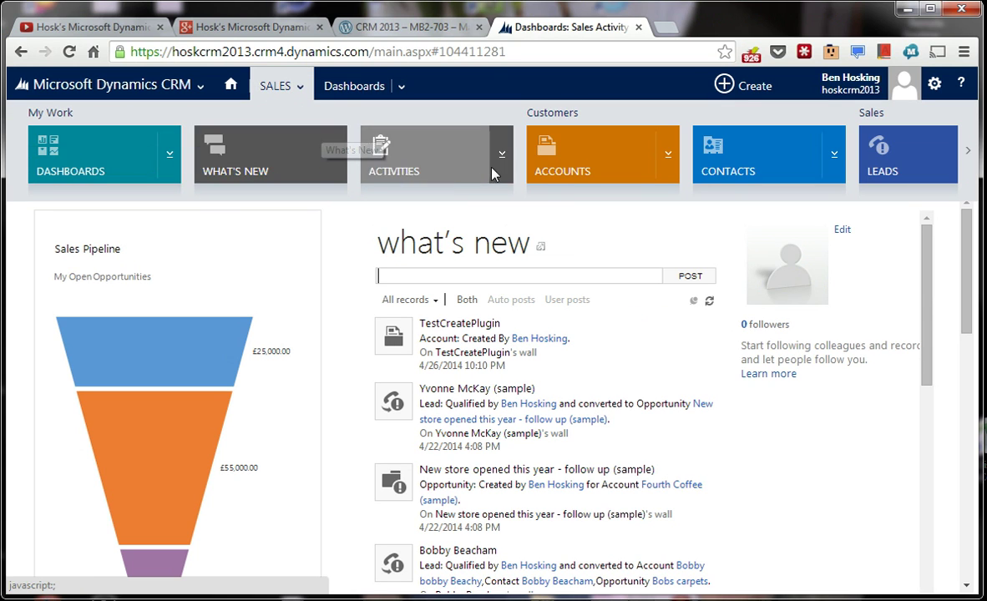
{"action": "left_click", "coordinate": [589, 173]}
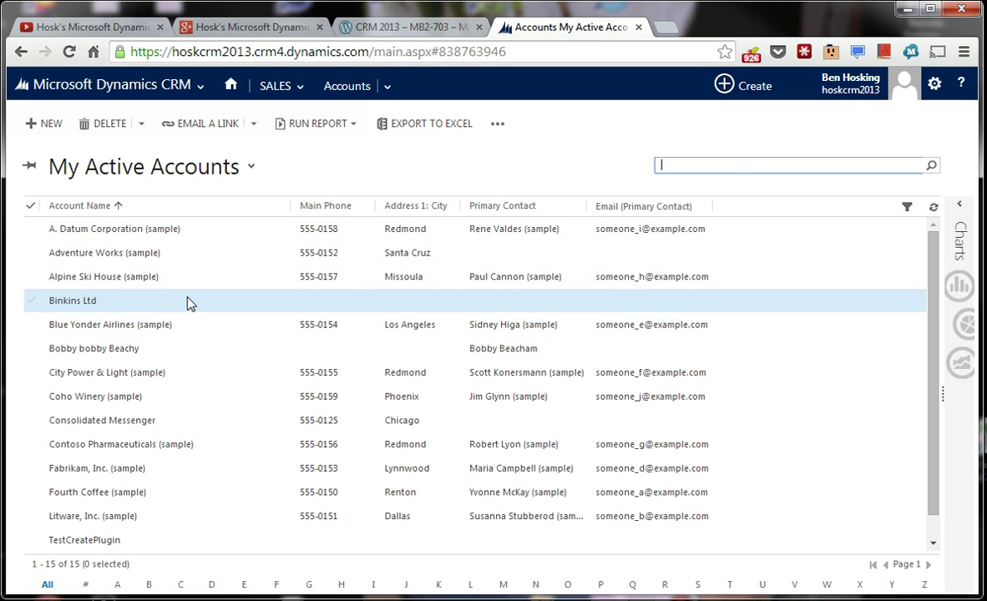
{"action": "left_click", "coordinate": [188, 301]}
{"action": "double_click", "coordinate": [188, 302]}
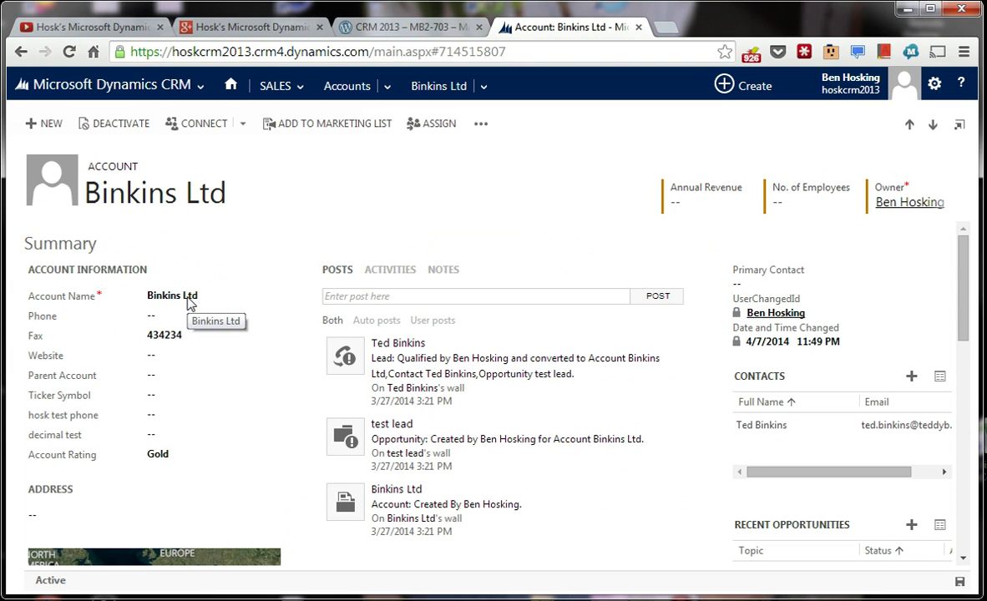
{"action": "scroll", "coordinate": [188, 303], "scroll_direction": "down", "scroll_amount": 4}
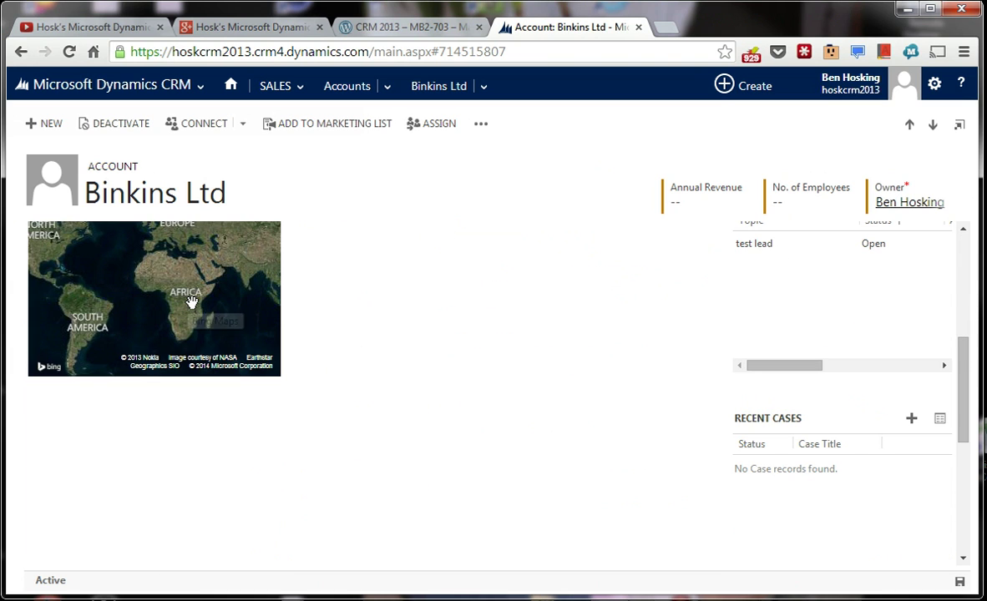
{"action": "scroll", "coordinate": [191, 302], "scroll_direction": "up", "scroll_amount": 3}
{"action": "scroll", "coordinate": [689, 351], "scroll_direction": "up", "scroll_amount": 4}
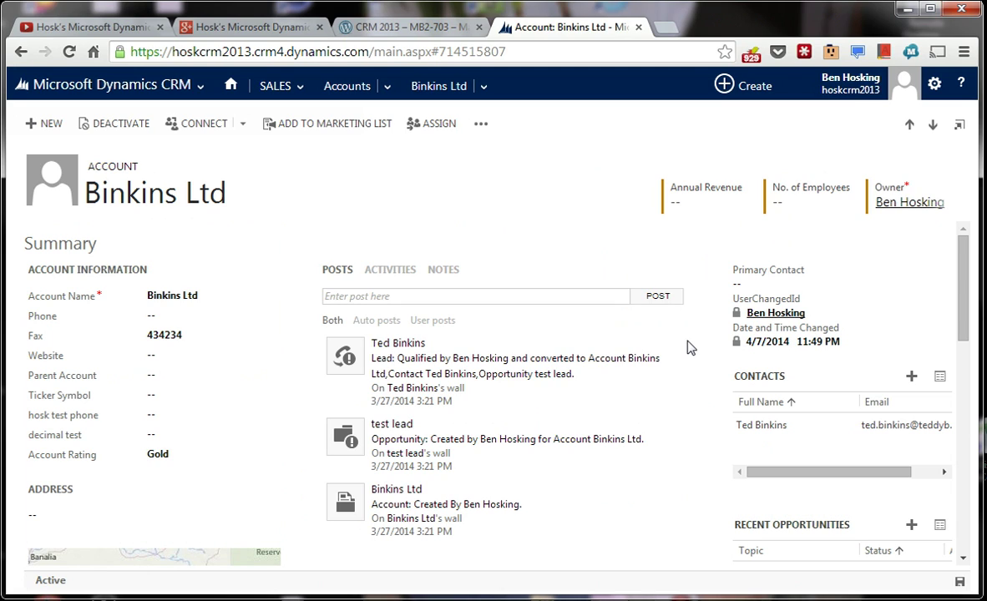
Examine the users and teams the Binkins Ltd account can be assigned to, then cancel the assignment.
{"action": "left_click", "coordinate": [953, 204]}
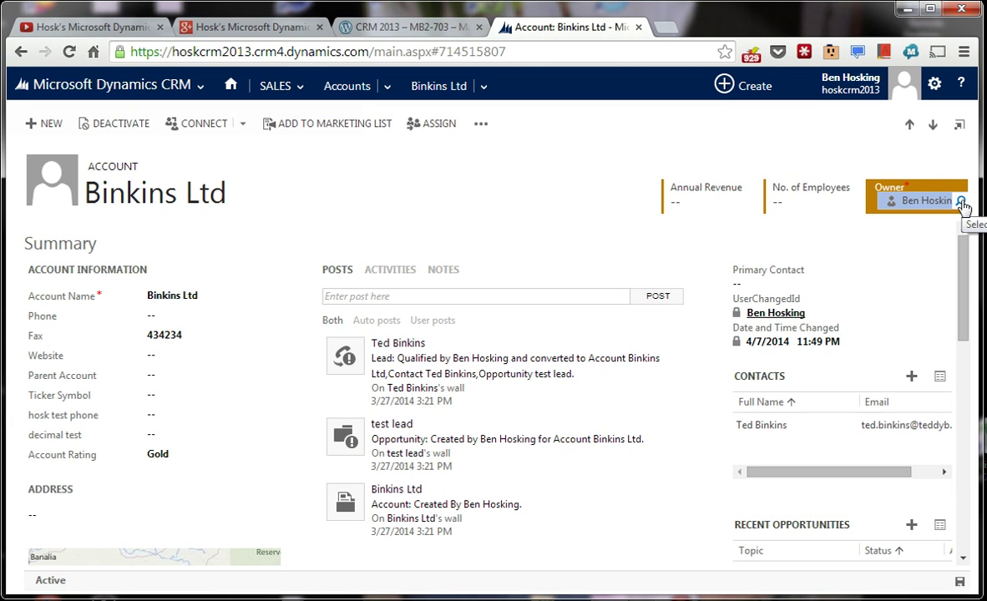
{"action": "left_click", "coordinate": [433, 131]}
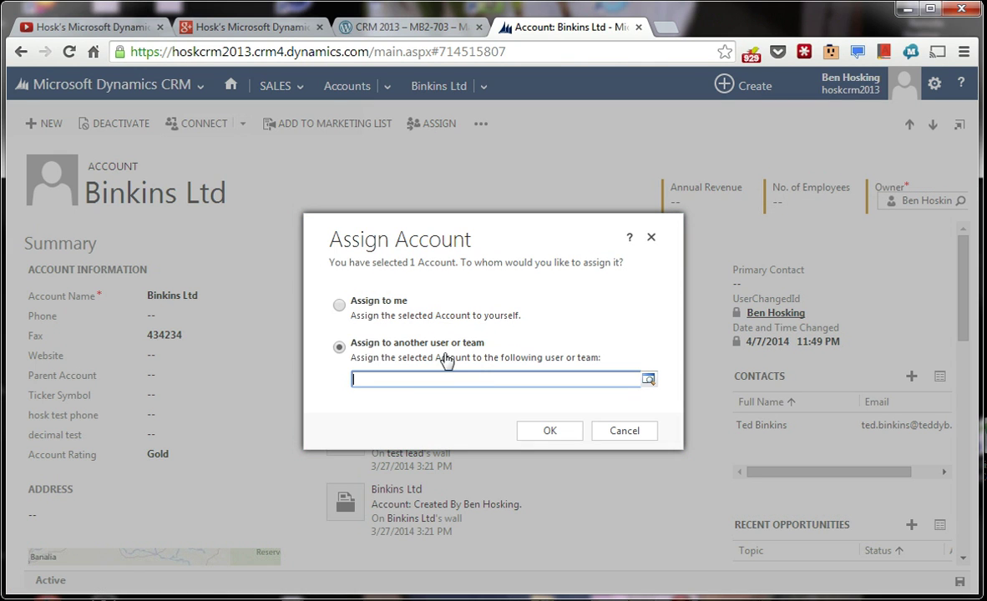
{"action": "left_click", "coordinate": [648, 379]}
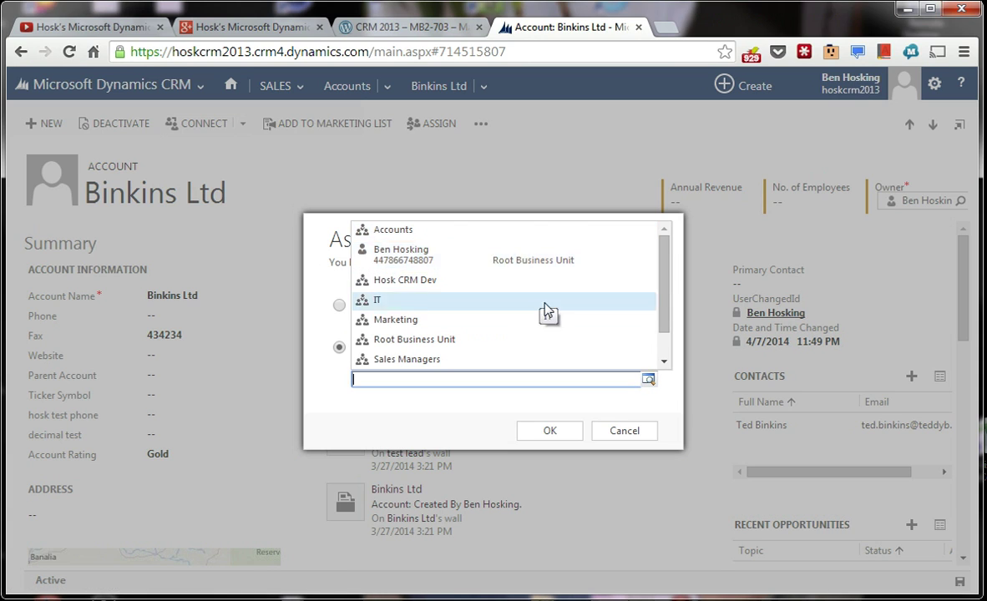
{"action": "scroll", "coordinate": [549, 308], "scroll_direction": "down", "scroll_amount": 1}
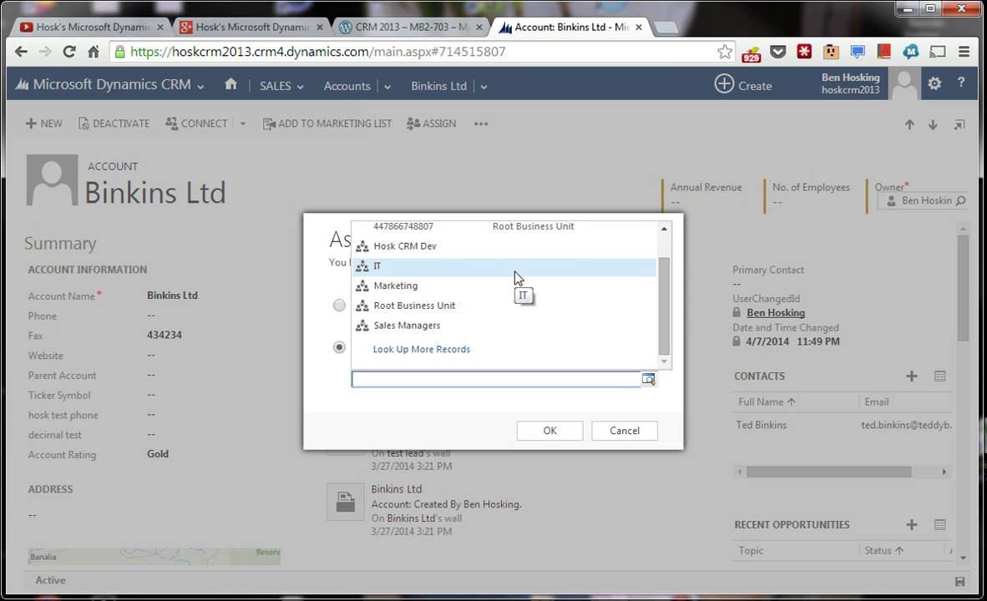
{"action": "scroll", "coordinate": [515, 278], "scroll_direction": "up", "scroll_amount": 1}
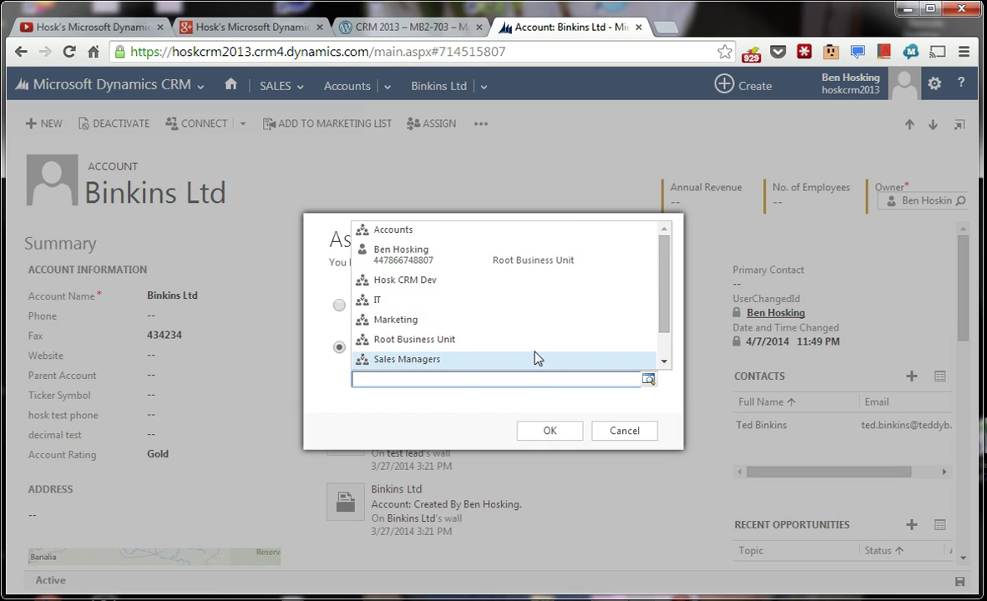
{"action": "left_click", "coordinate": [632, 428]}
{"action": "left_click", "coordinate": [623, 430]}
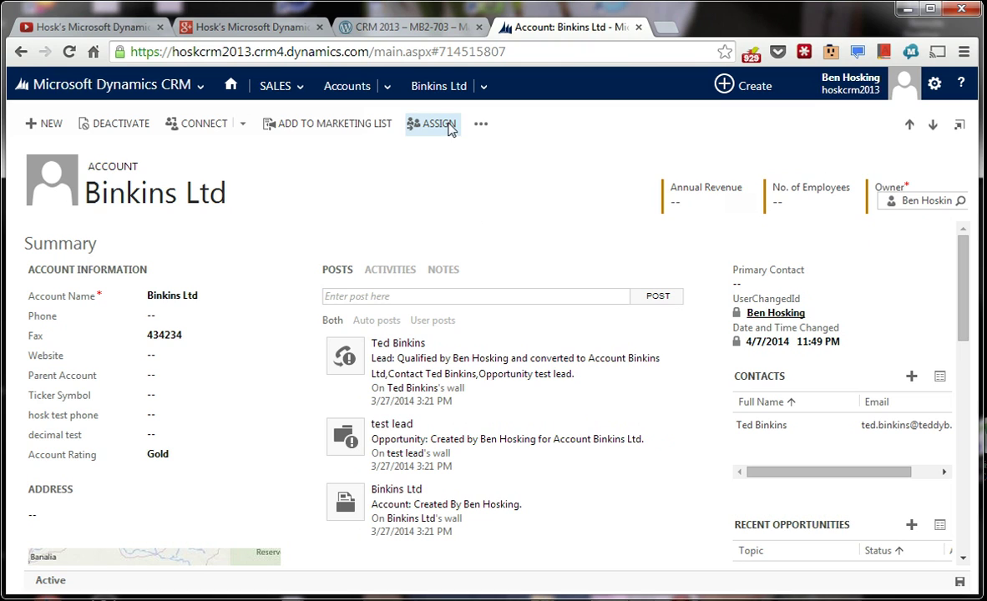
Return to the Accounts list and switch it to the Hosks Active Accounts personal view.
{"action": "left_click", "coordinate": [388, 86]}
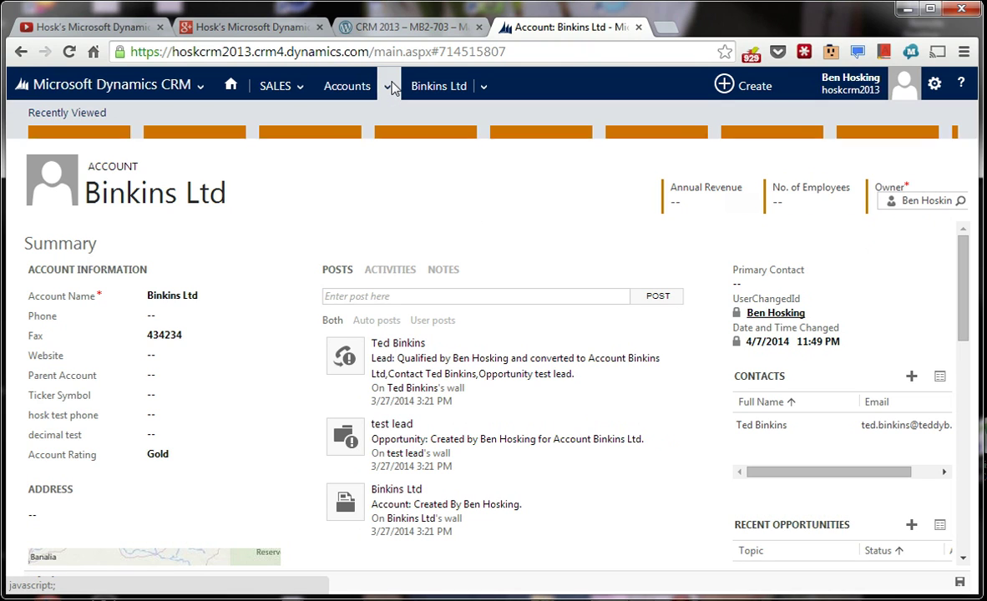
{"action": "left_click", "coordinate": [382, 87]}
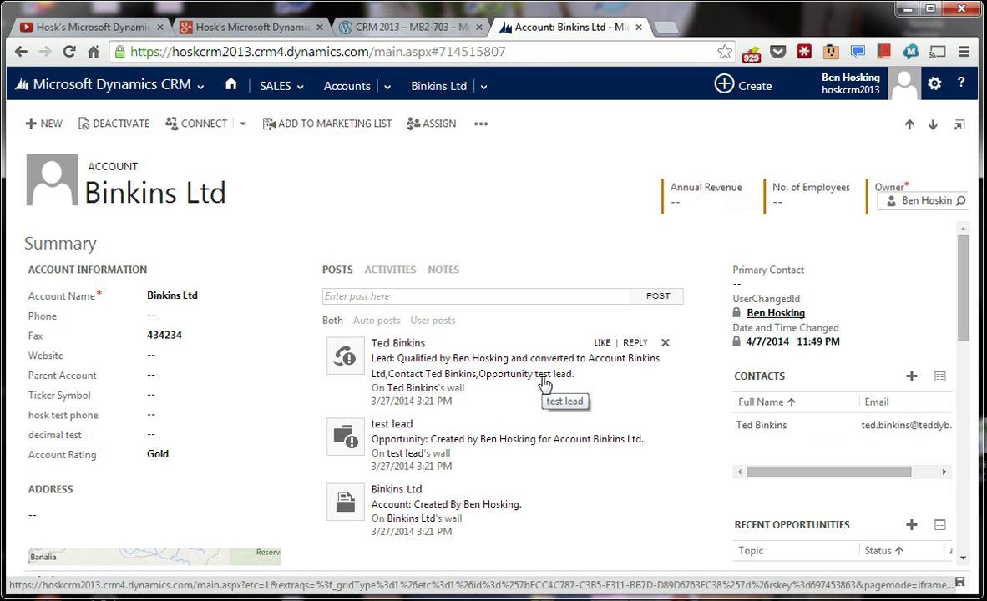
{"action": "left_click", "coordinate": [487, 83]}
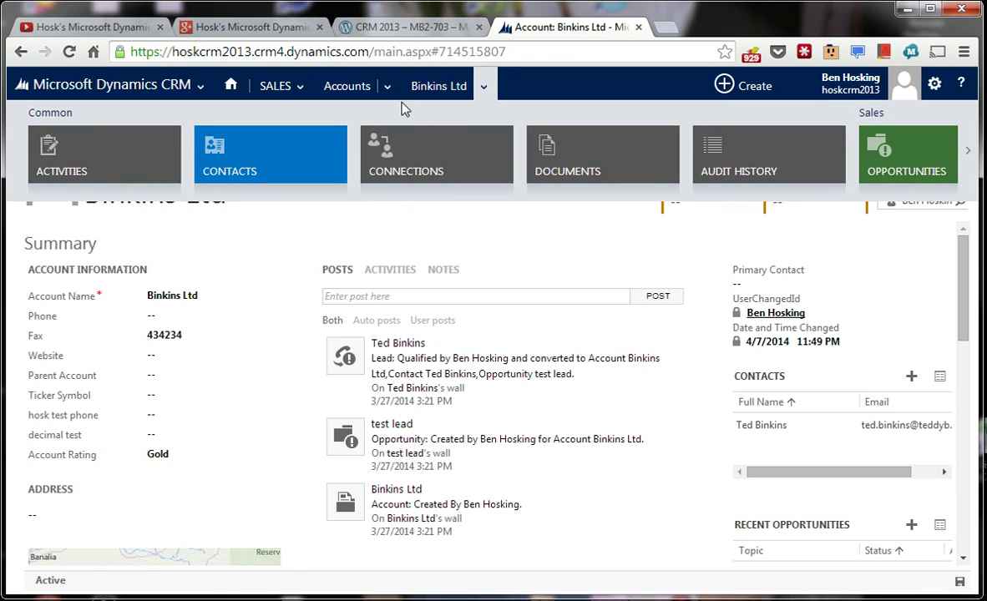
{"action": "left_click", "coordinate": [385, 87]}
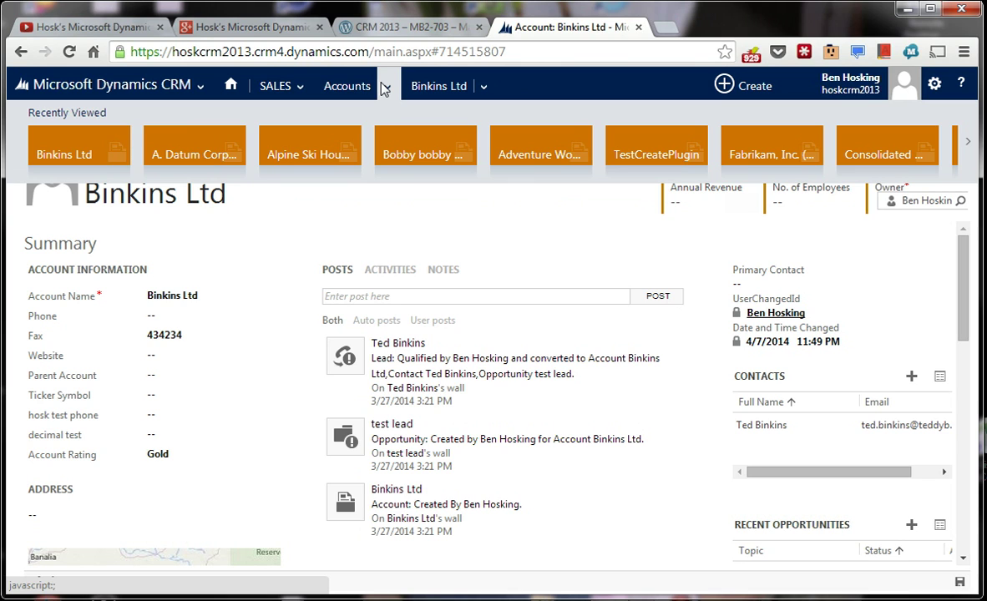
{"action": "left_click", "coordinate": [366, 91]}
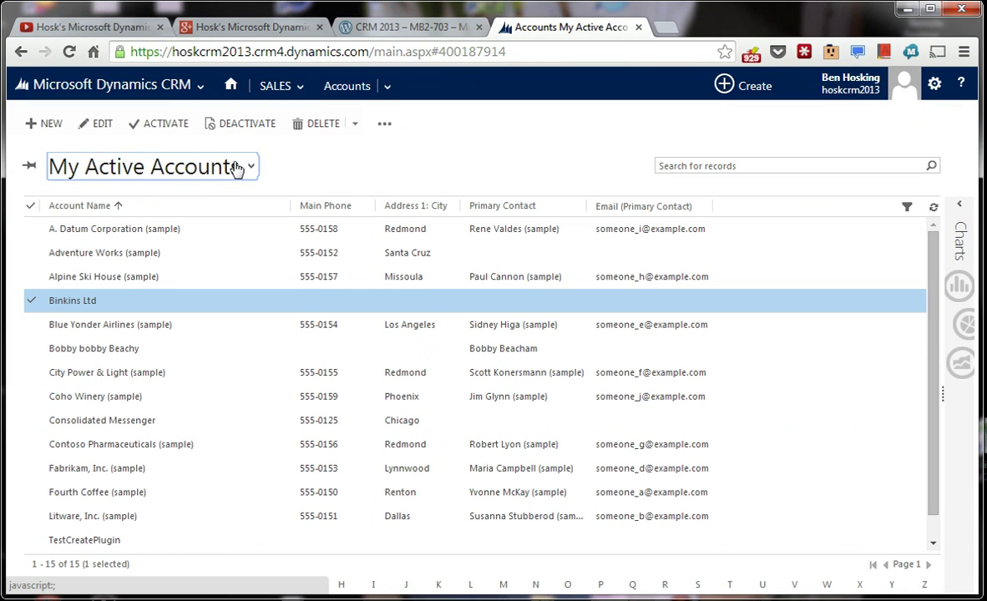
{"action": "left_click", "coordinate": [244, 167]}
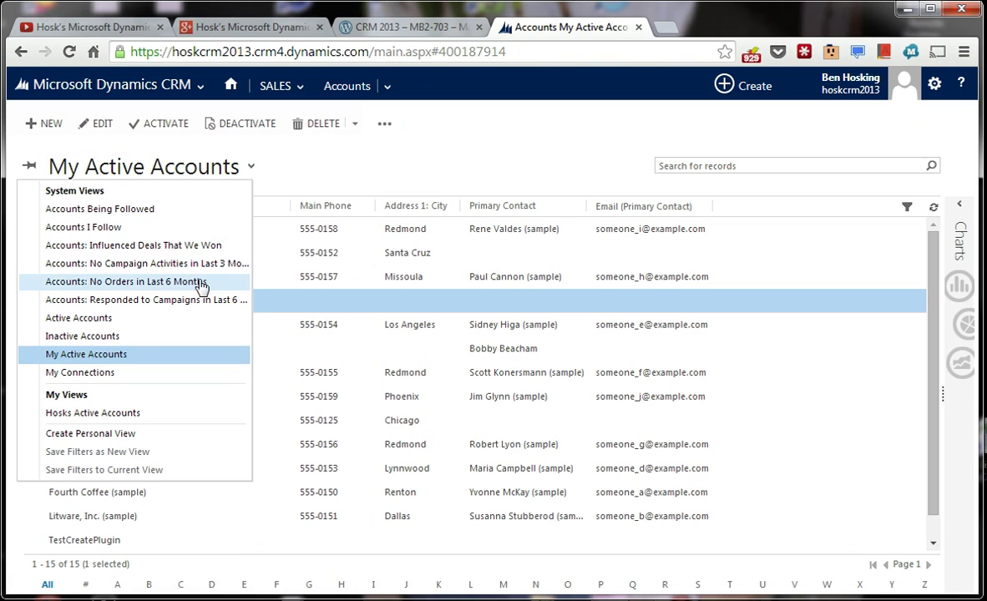
{"action": "left_click", "coordinate": [189, 413]}
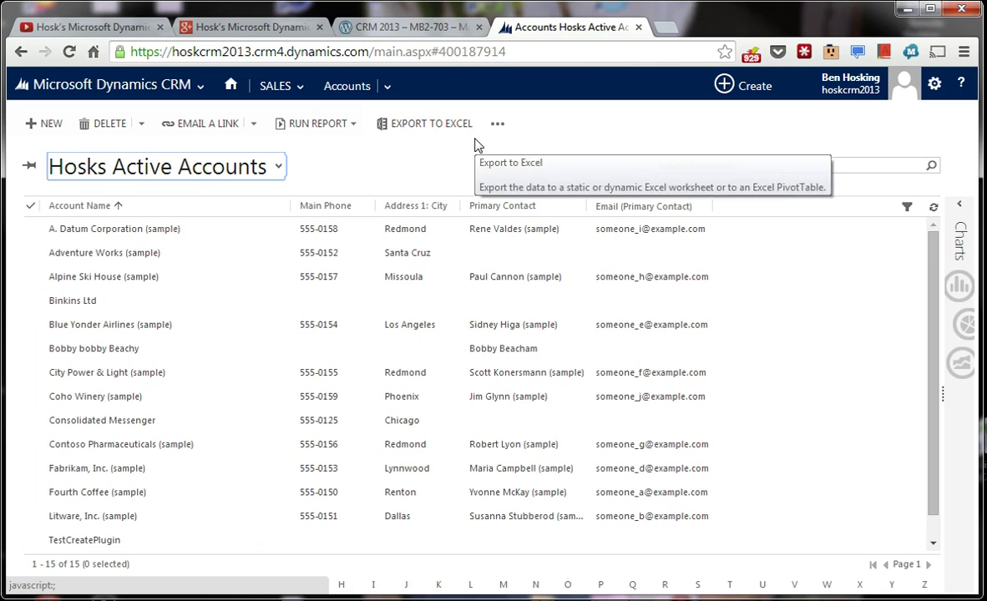
{"action": "left_click", "coordinate": [497, 123]}
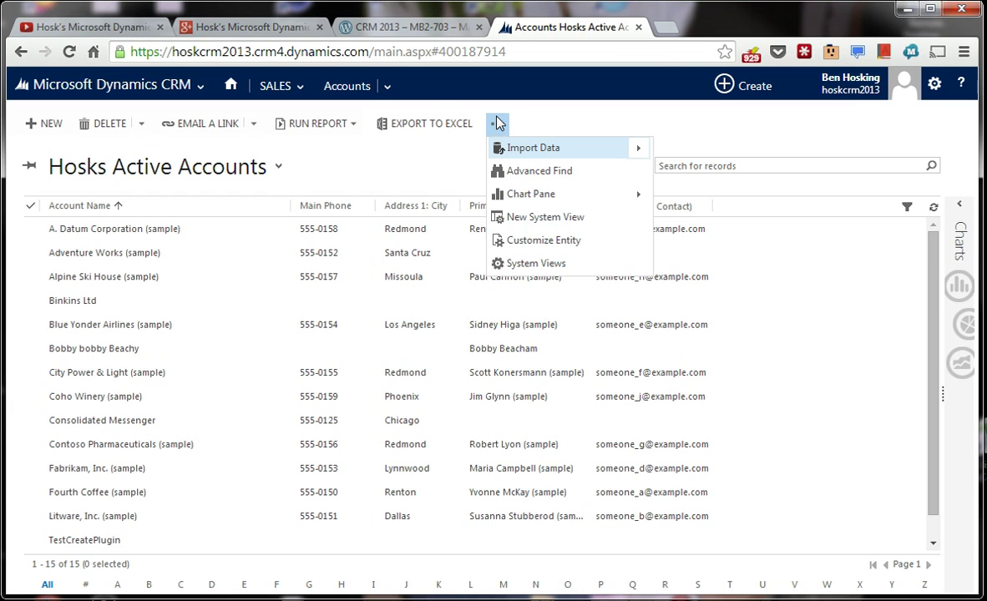
{"action": "left_click", "coordinate": [387, 87]}
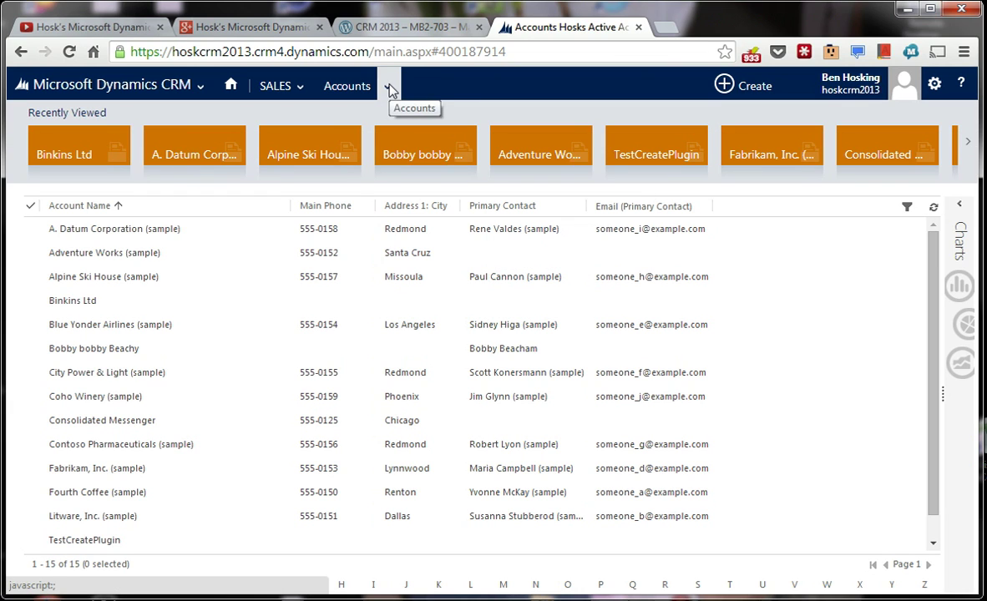
{"action": "left_click", "coordinate": [300, 87]}
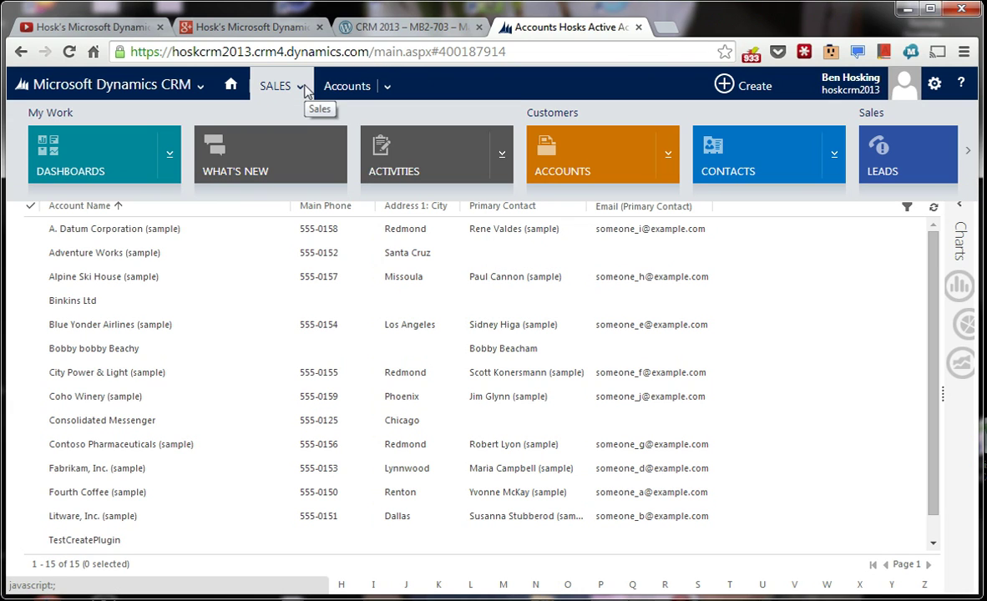
{"action": "scroll", "coordinate": [783, 146], "scroll_direction": "down", "scroll_amount": 5}
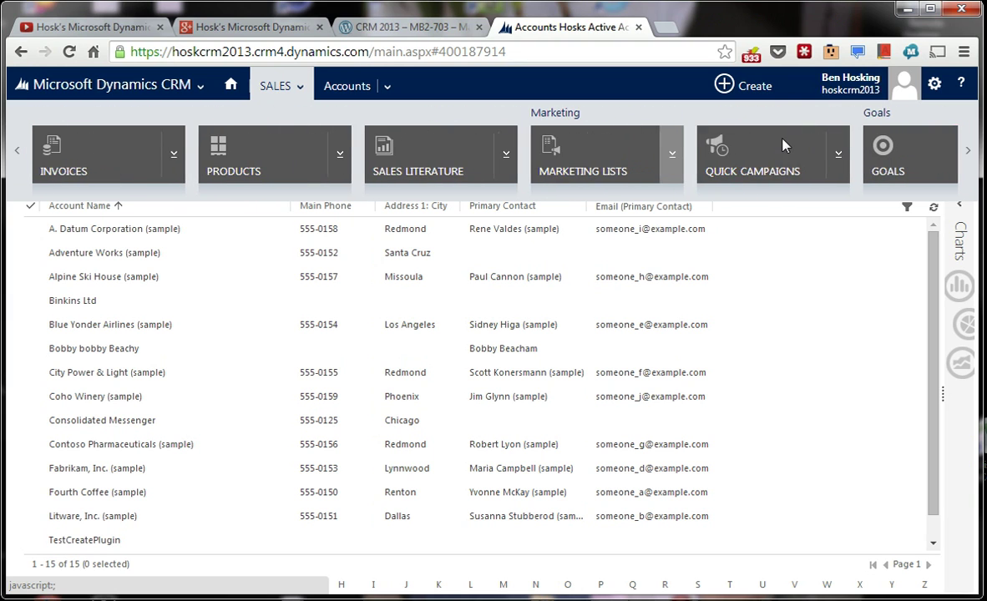
{"action": "scroll", "coordinate": [784, 145], "scroll_direction": "down", "scroll_amount": 4}
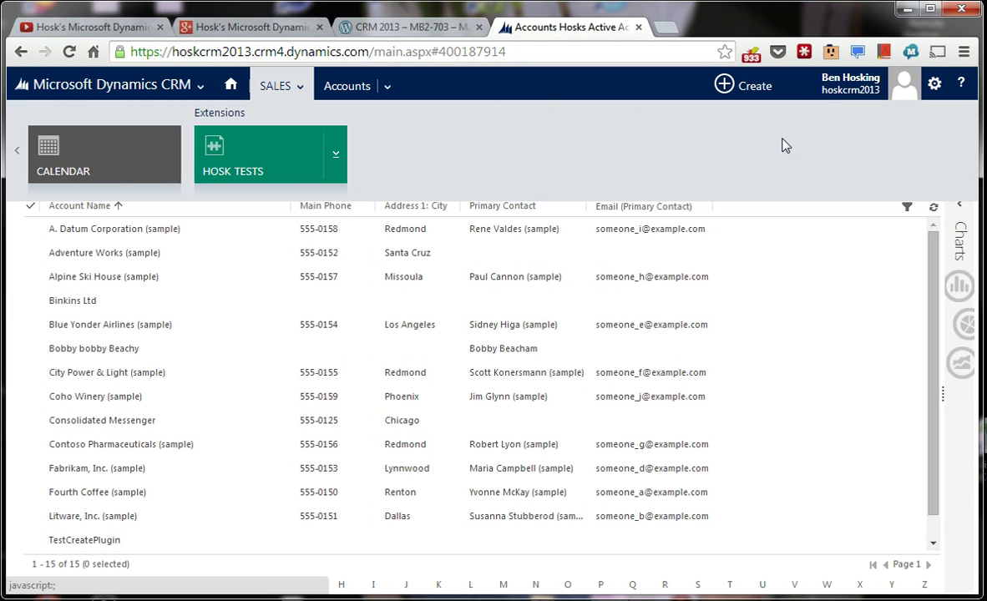
{"action": "scroll", "coordinate": [784, 145], "scroll_direction": "up", "scroll_amount": 5}
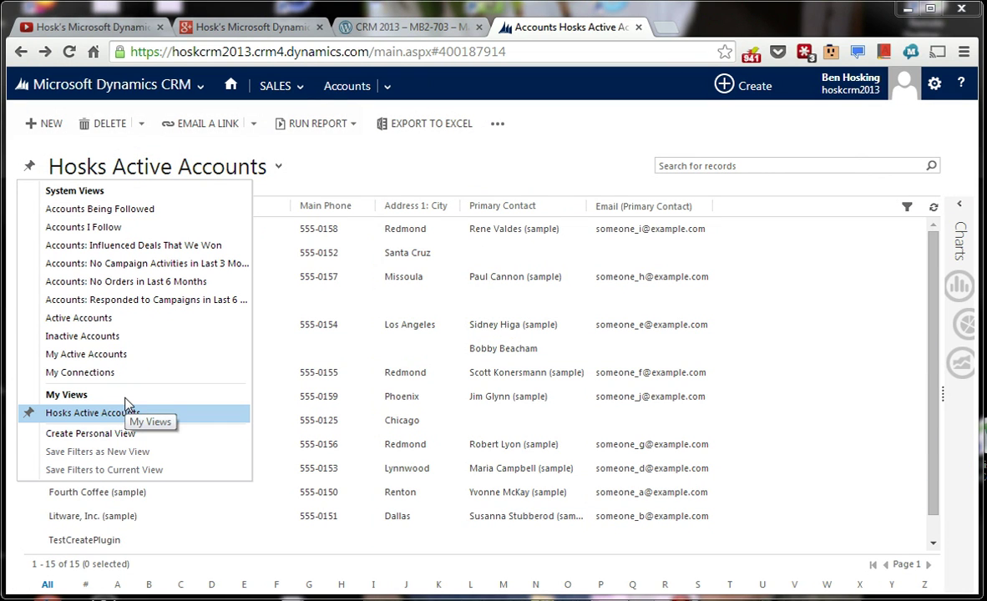
Open Advanced Find from the Hosks Active Accounts view and display the saved account views.
{"action": "left_click", "coordinate": [162, 415]}
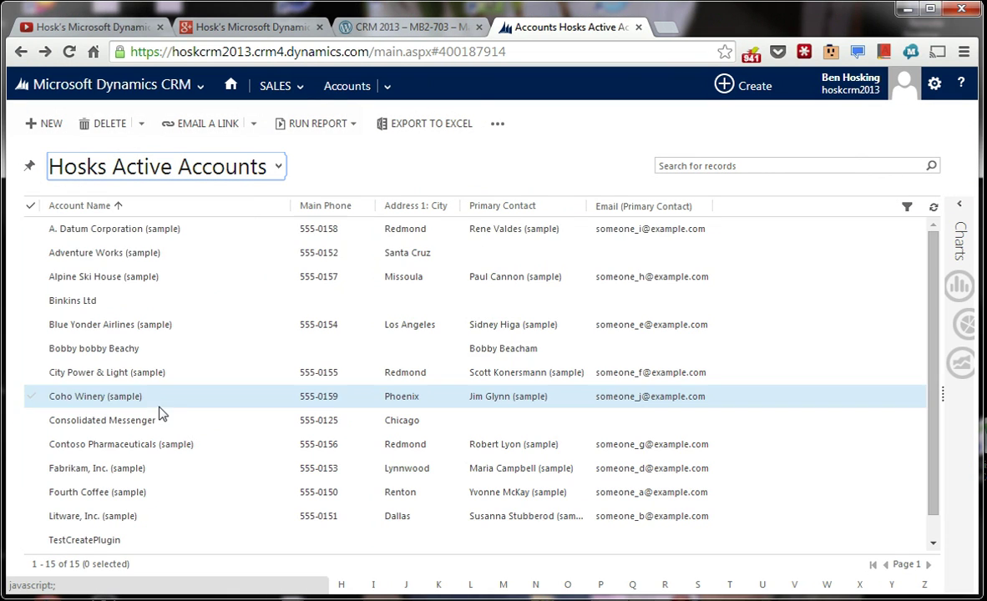
{"action": "left_click", "coordinate": [498, 127]}
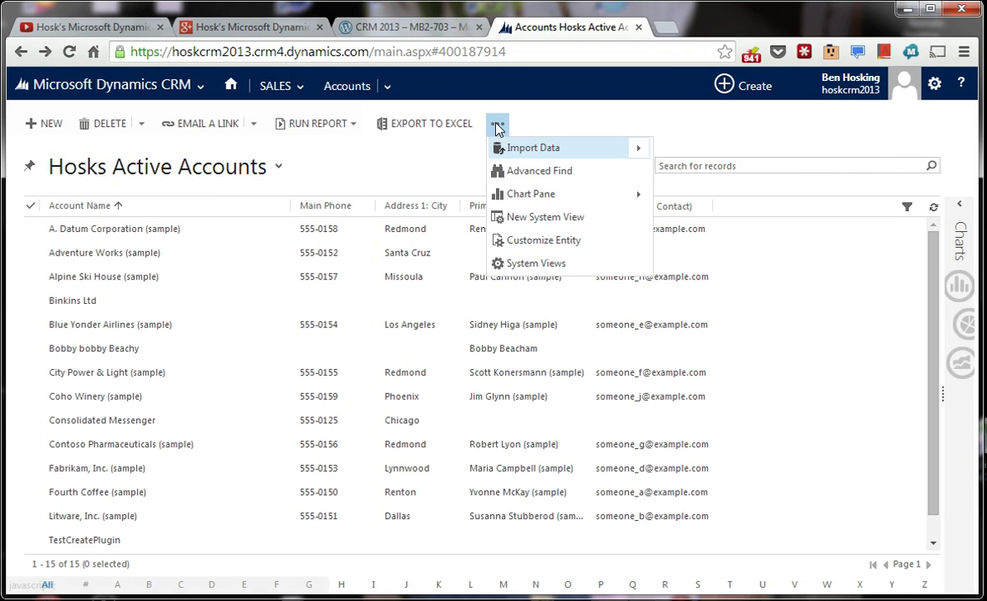
{"action": "left_click", "coordinate": [516, 173]}
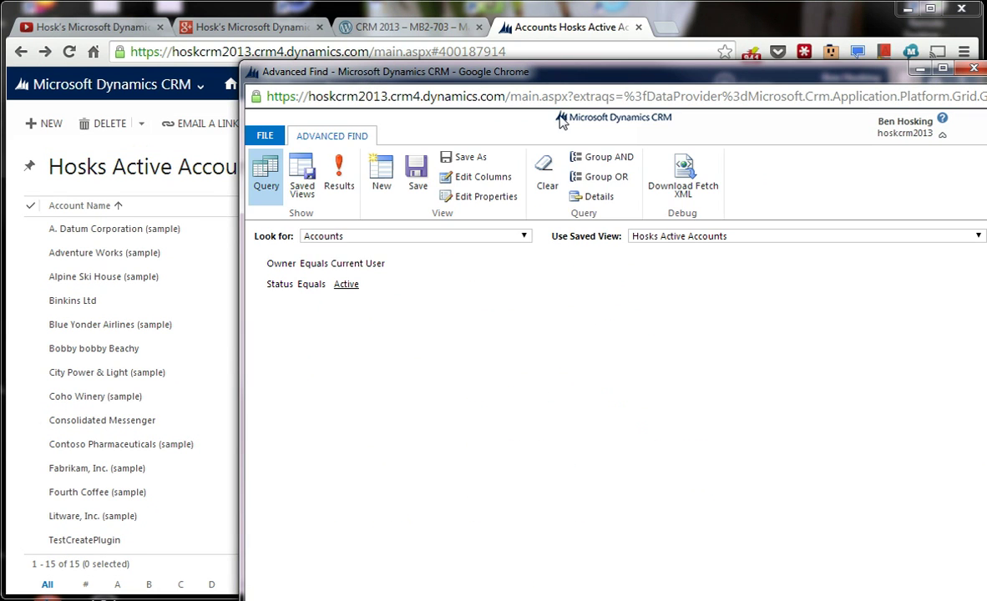
{"action": "left_click_drag", "start_coordinate": [511, 73], "coordinate": [359, 43]}
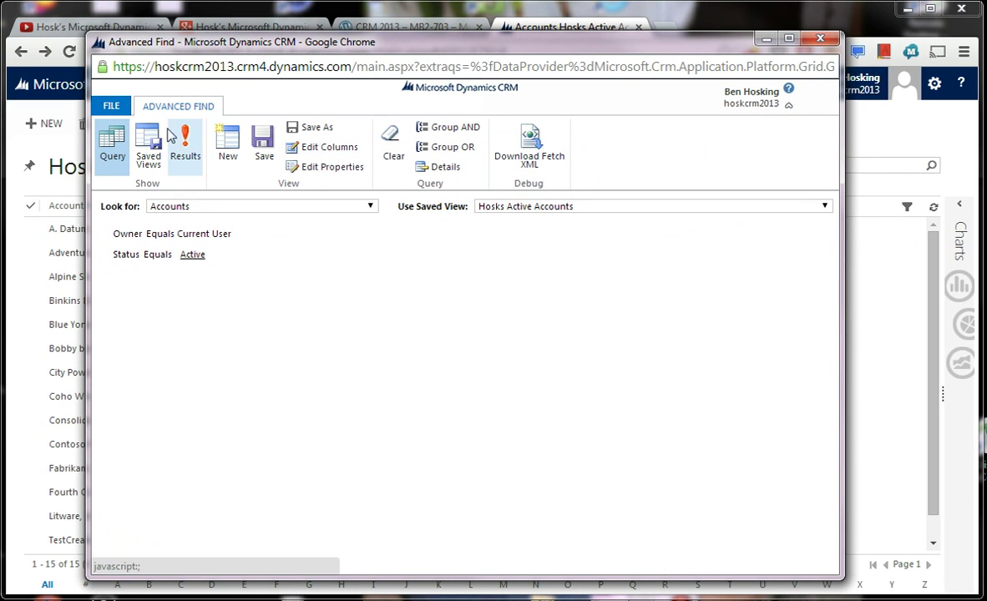
{"action": "left_click", "coordinate": [151, 161]}
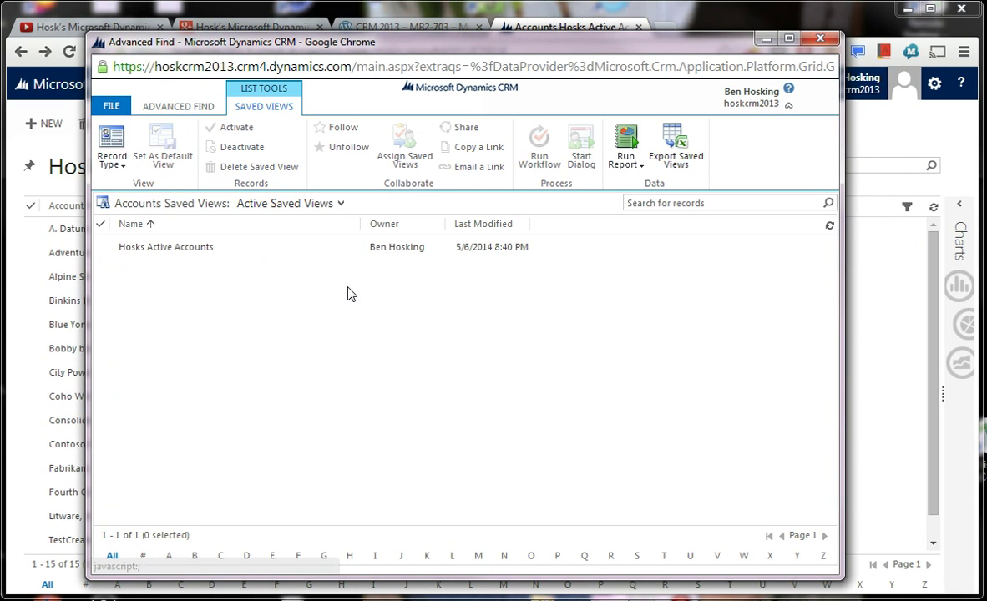
Select the Hosks Active Accounts saved view and open its sharing settings.
{"action": "left_click", "coordinate": [105, 254]}
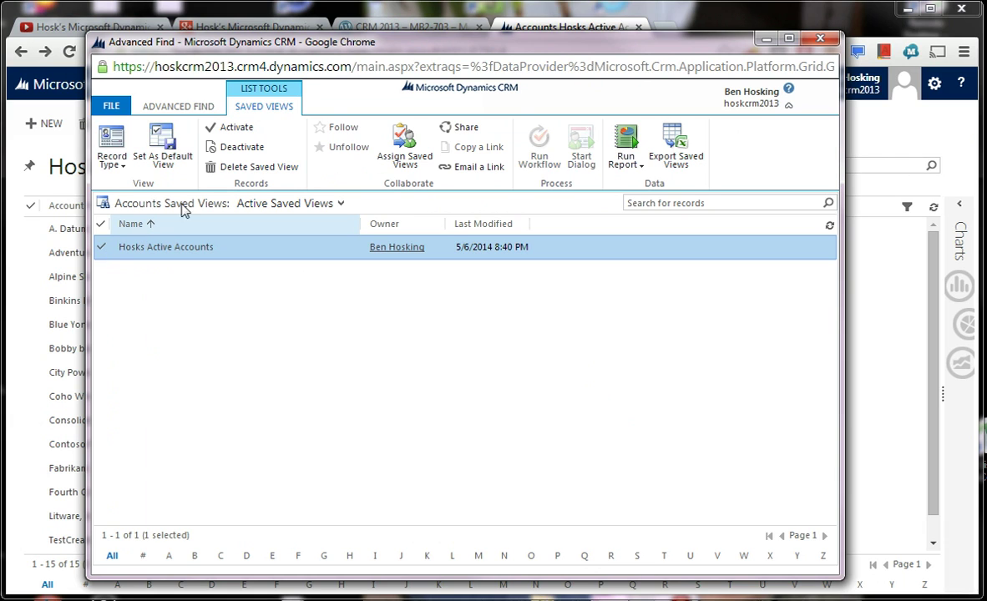
{"action": "left_click", "coordinate": [458, 127]}
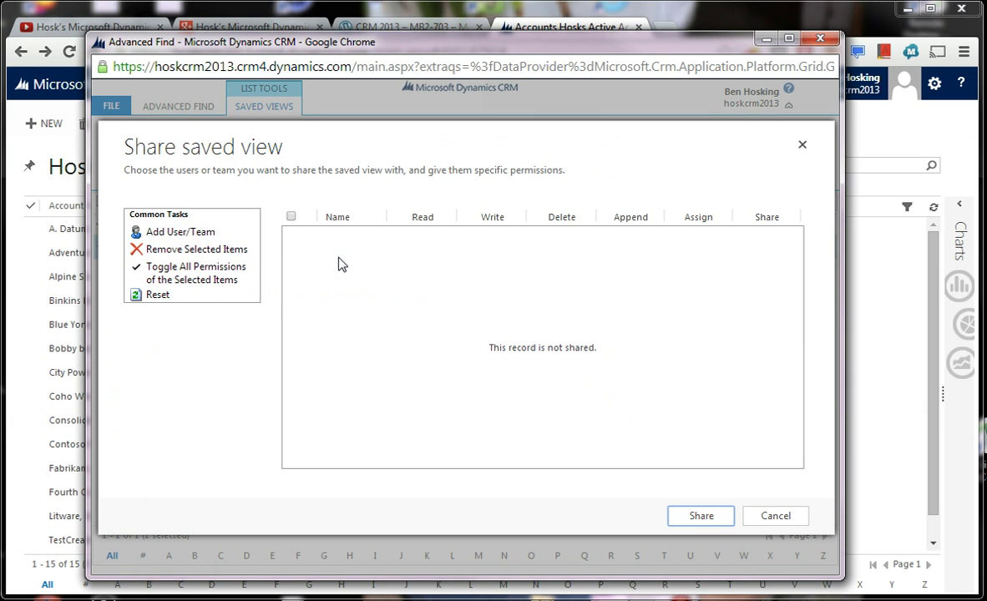
{"action": "left_click", "coordinate": [150, 249]}
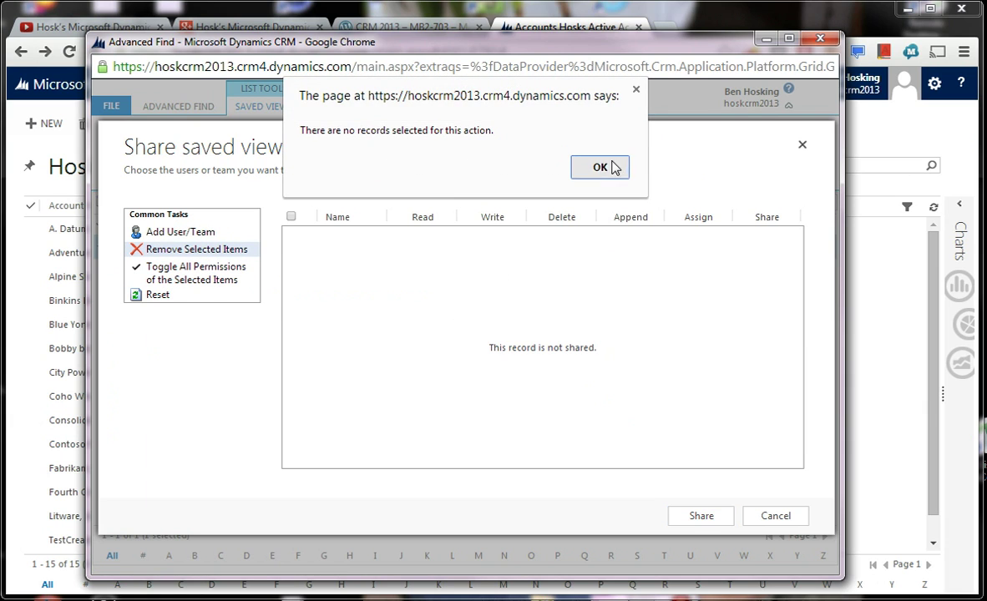
{"action": "left_click", "coordinate": [600, 167]}
Add the listed user to the saved view's sharing list and try to include the Hosk CRM Dev team.
{"action": "left_click", "coordinate": [177, 233]}
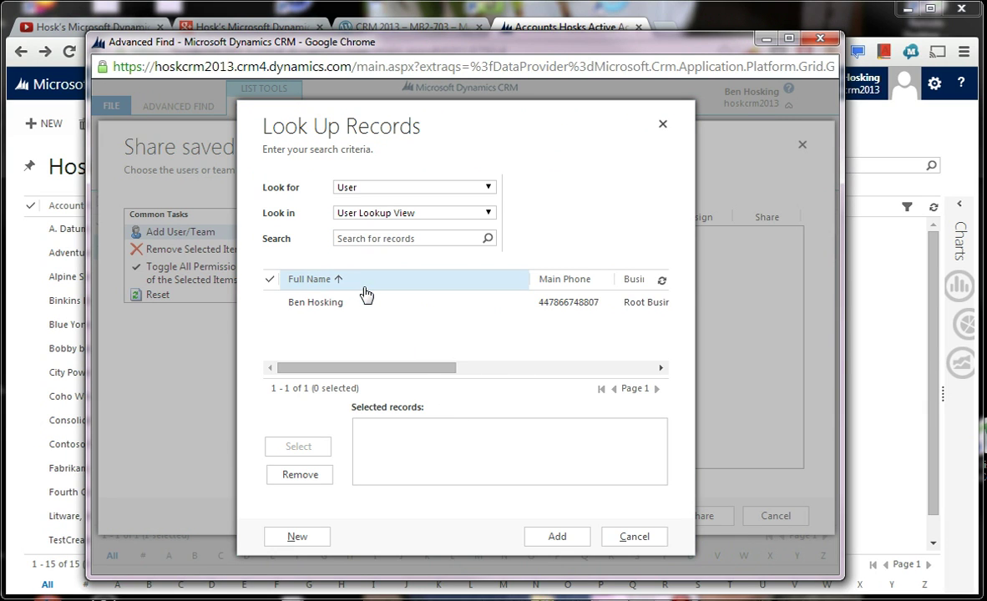
{"action": "left_click", "coordinate": [365, 292]}
{"action": "left_click", "coordinate": [370, 305]}
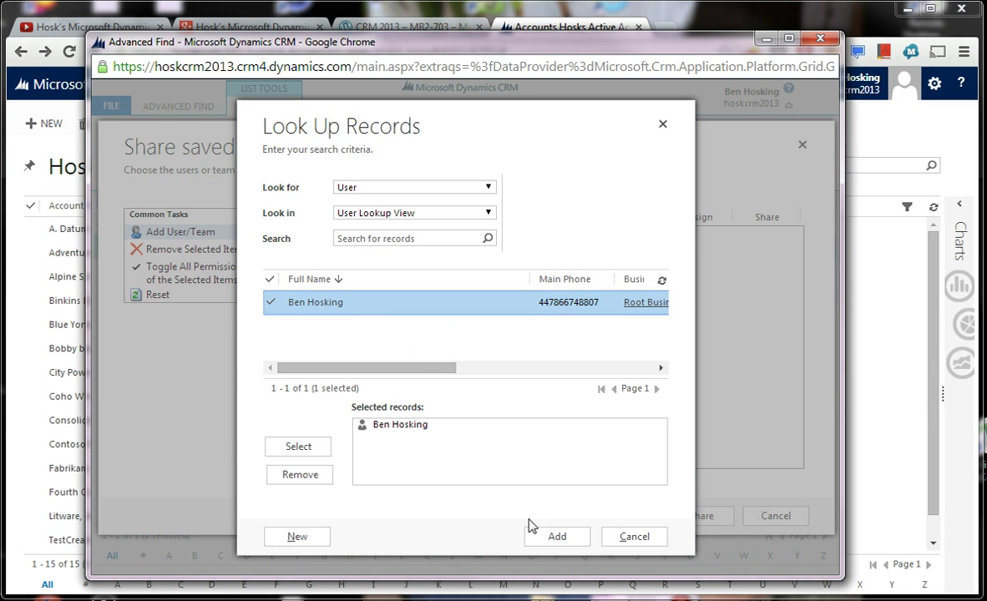
{"action": "left_click", "coordinate": [486, 213]}
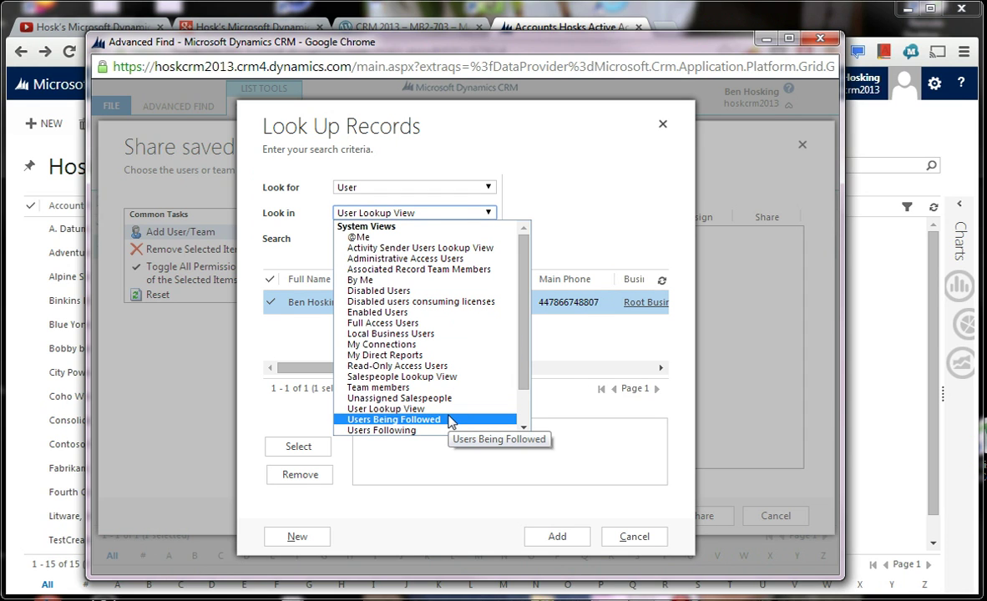
{"action": "scroll", "coordinate": [456, 418], "scroll_direction": "down", "scroll_amount": 1}
{"action": "left_click", "coordinate": [419, 189]}
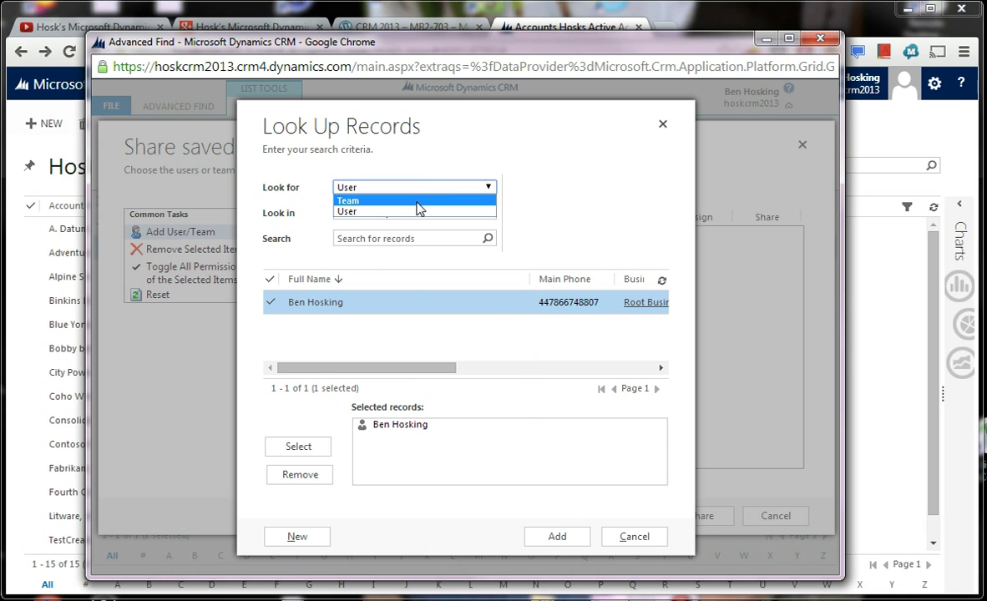
{"action": "left_click", "coordinate": [416, 202]}
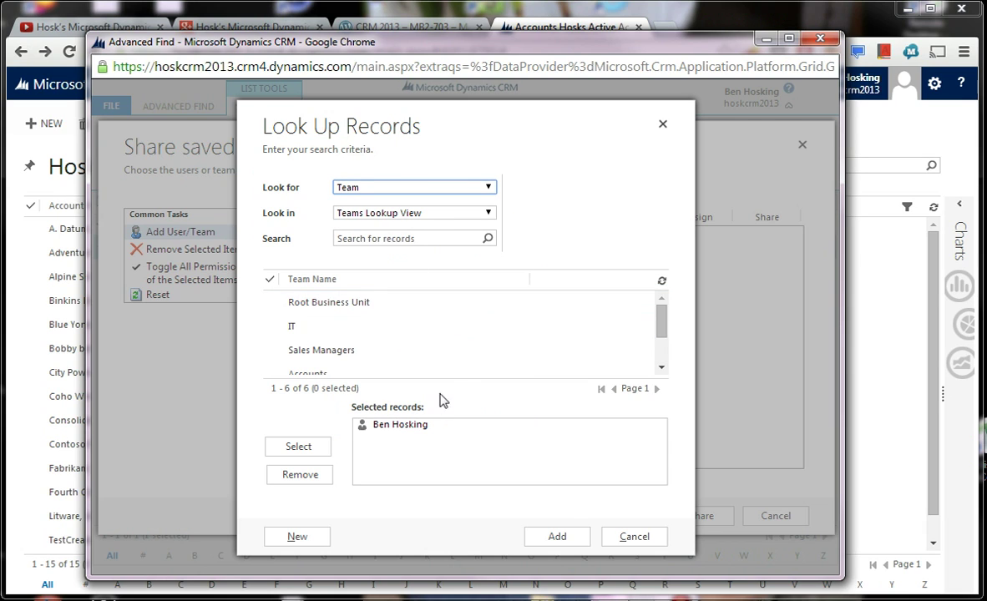
{"action": "scroll", "coordinate": [451, 368], "scroll_direction": "down", "scroll_amount": 2}
{"action": "left_click", "coordinate": [452, 365]}
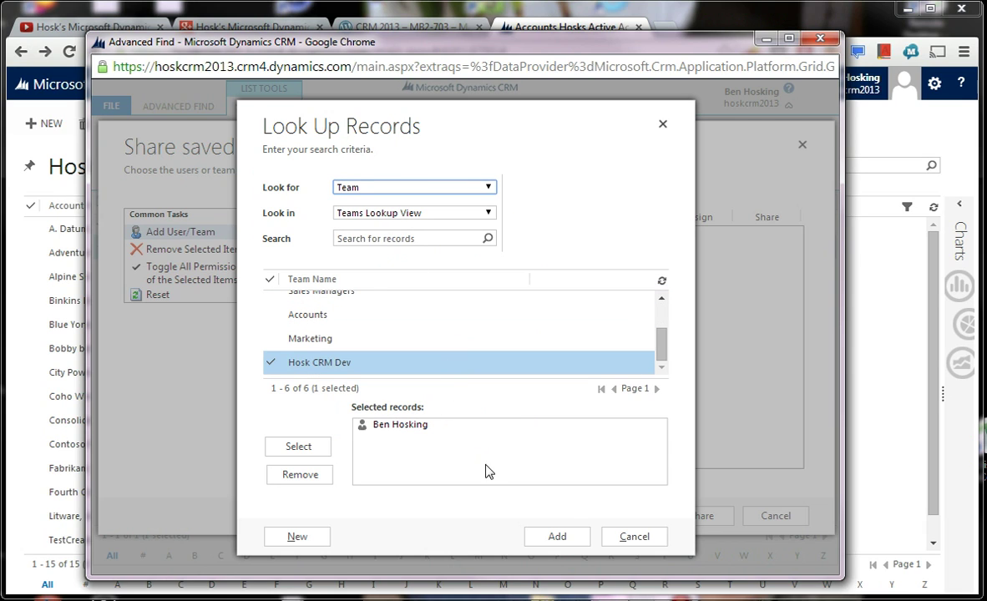
{"action": "left_click", "coordinate": [562, 535]}
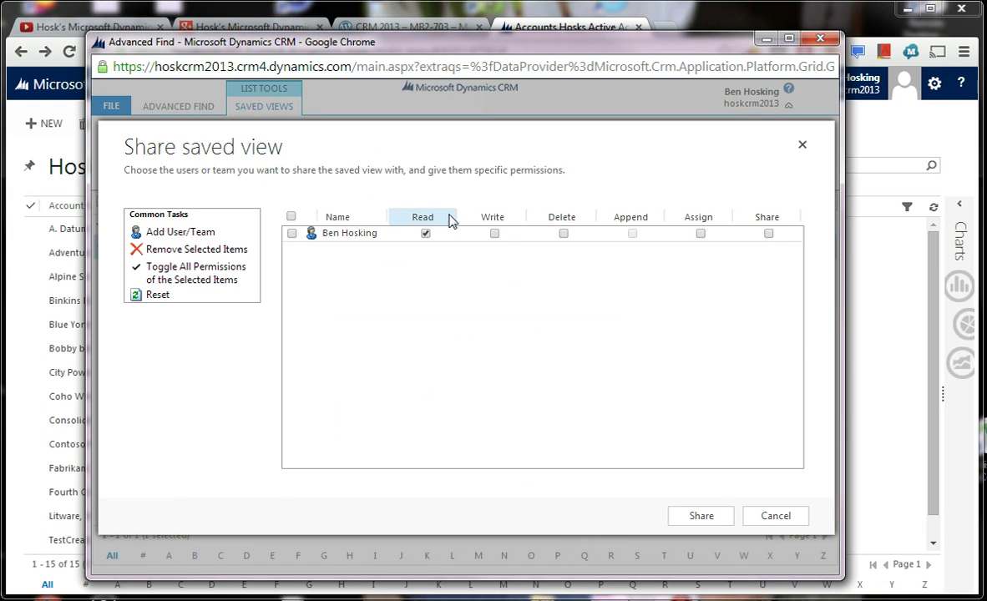
Grant the added user Write and Assign permissions, share the saved view and close Advanced Find.
{"action": "left_click", "coordinate": [496, 235]}
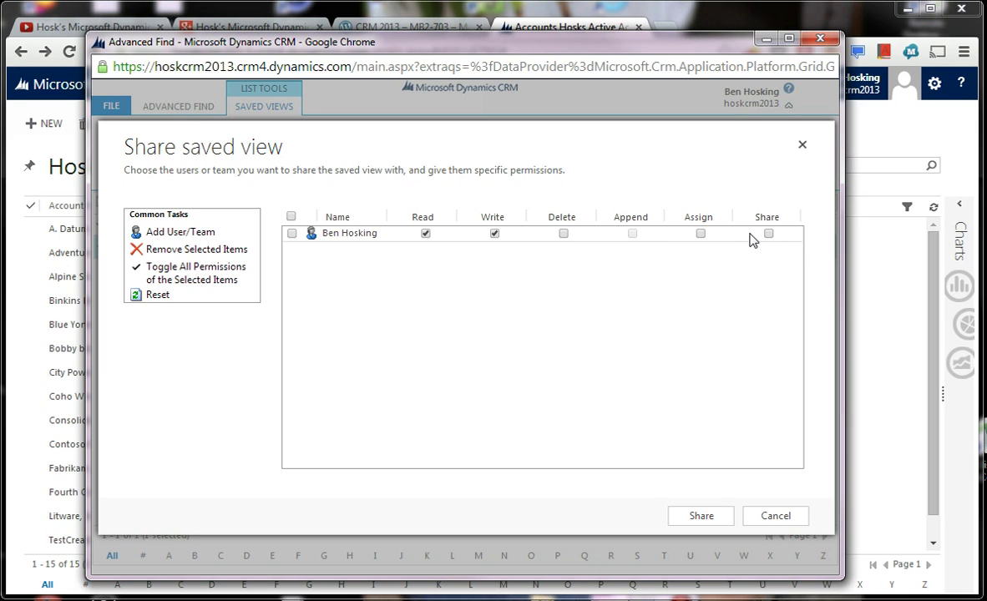
{"action": "left_click", "coordinate": [701, 234]}
{"action": "left_click", "coordinate": [708, 521]}
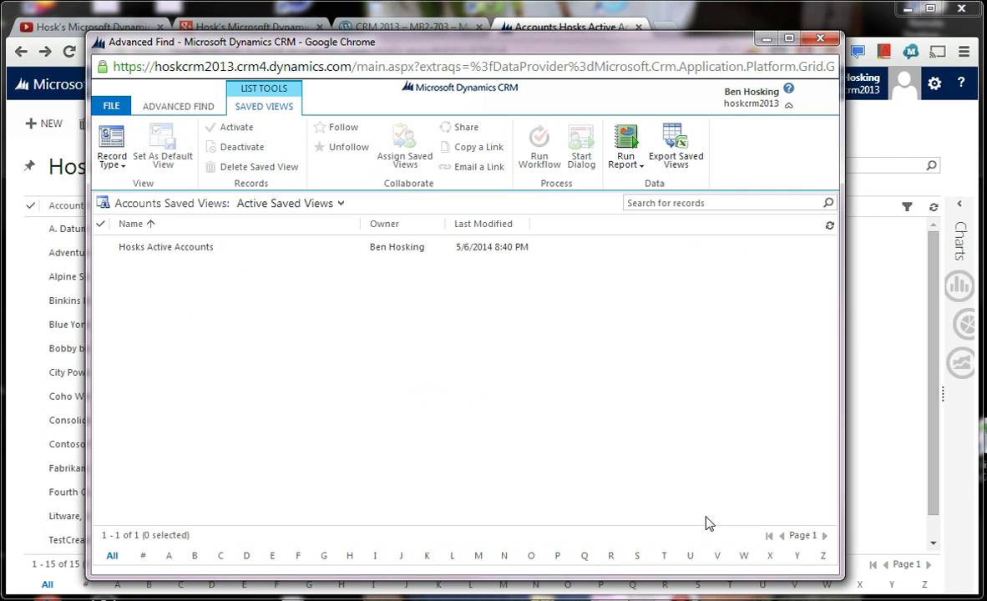
{"action": "left_click", "coordinate": [820, 39]}
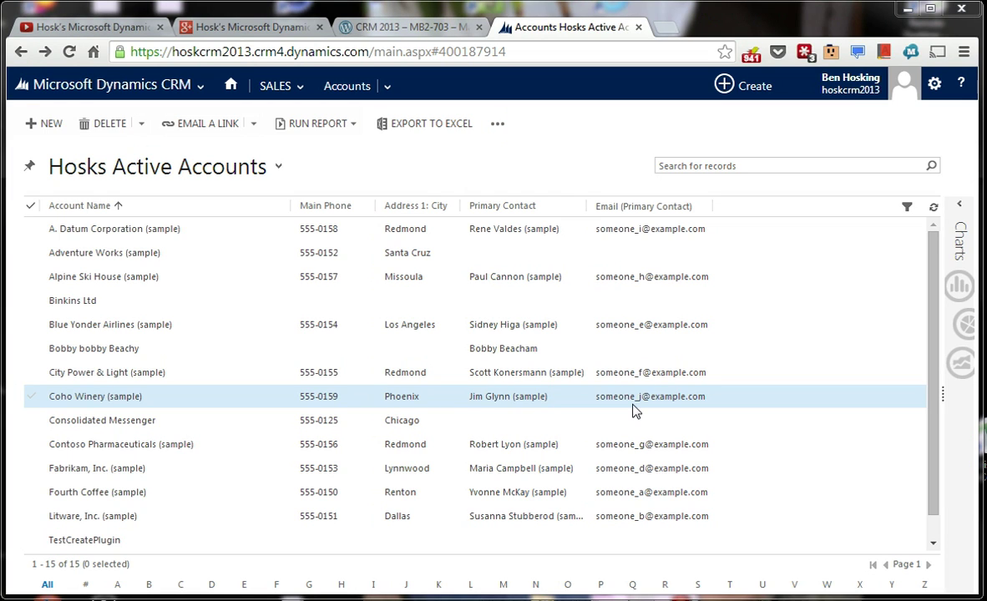
{"action": "scroll", "coordinate": [633, 411], "scroll_direction": "down", "scroll_amount": 1}
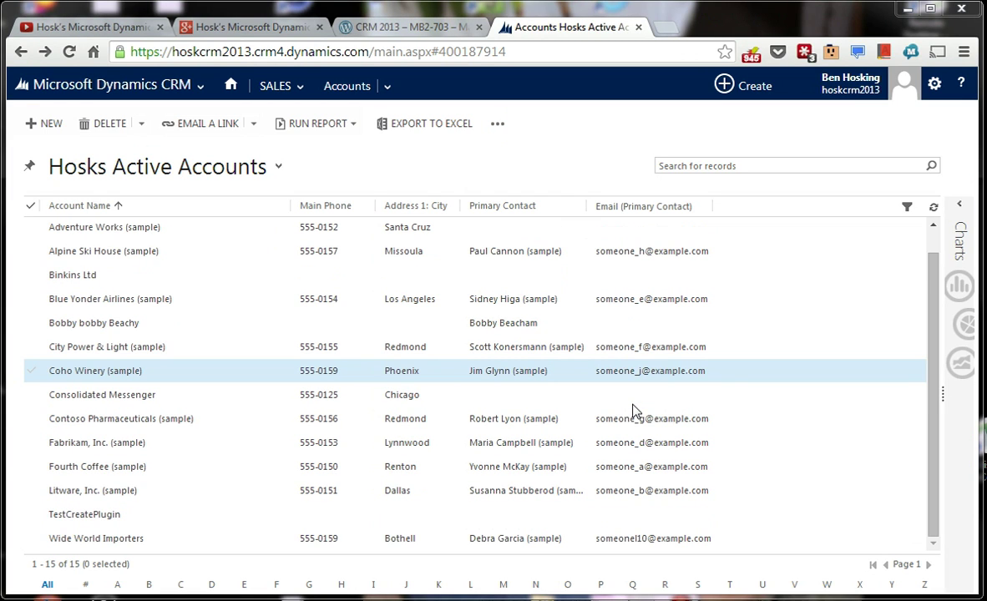
{"action": "scroll", "coordinate": [632, 411], "scroll_direction": "up", "scroll_amount": 1}
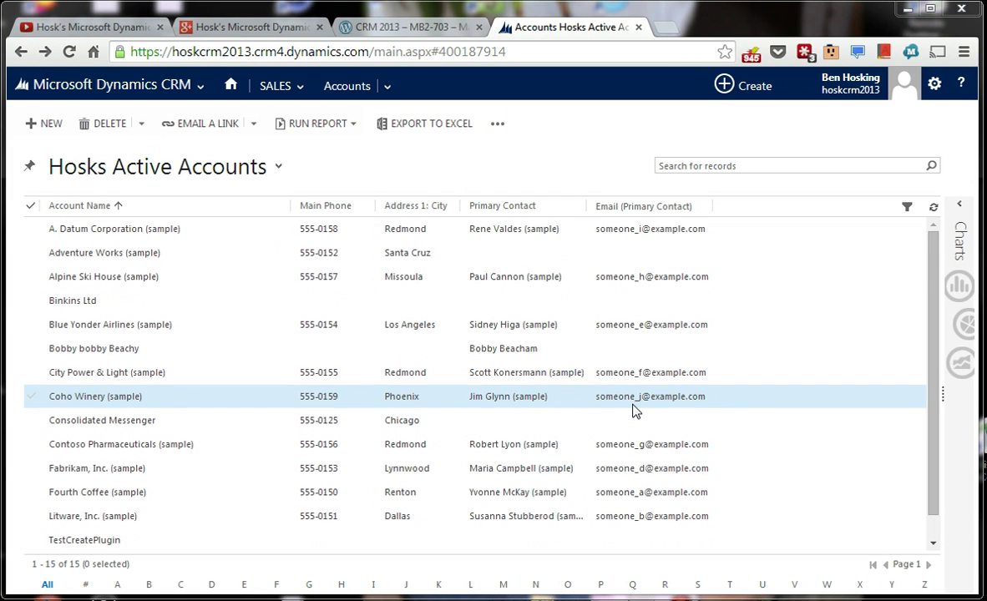